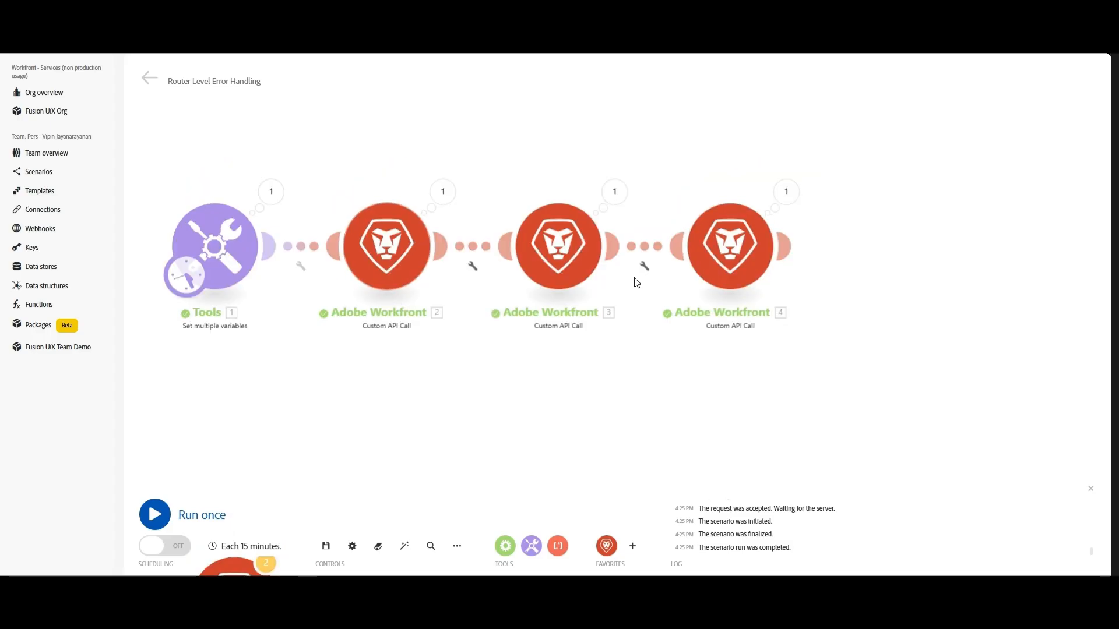
Add an Ignore error-handler route to Workfront Custom API Call modules 2, 3 and 4
right_click(397, 262)
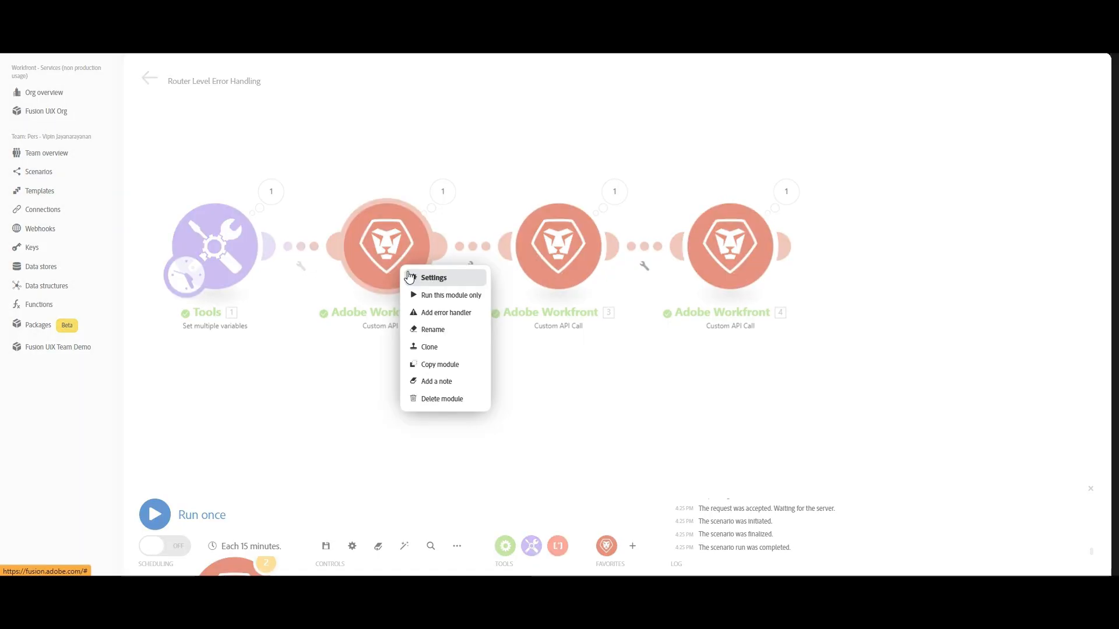
click(443, 316)
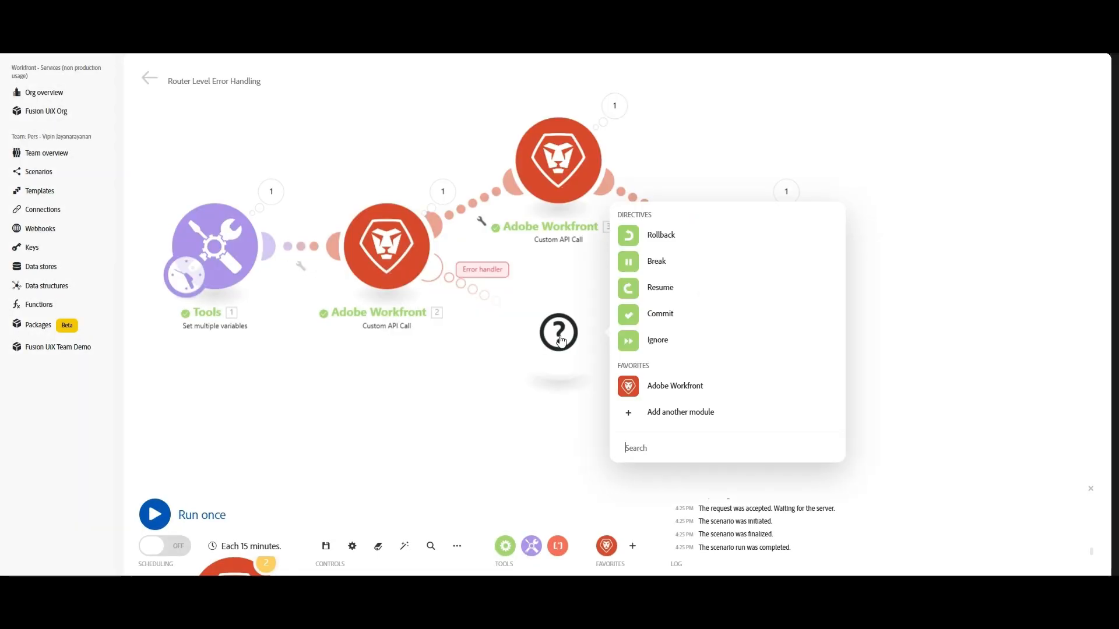
click(665, 346)
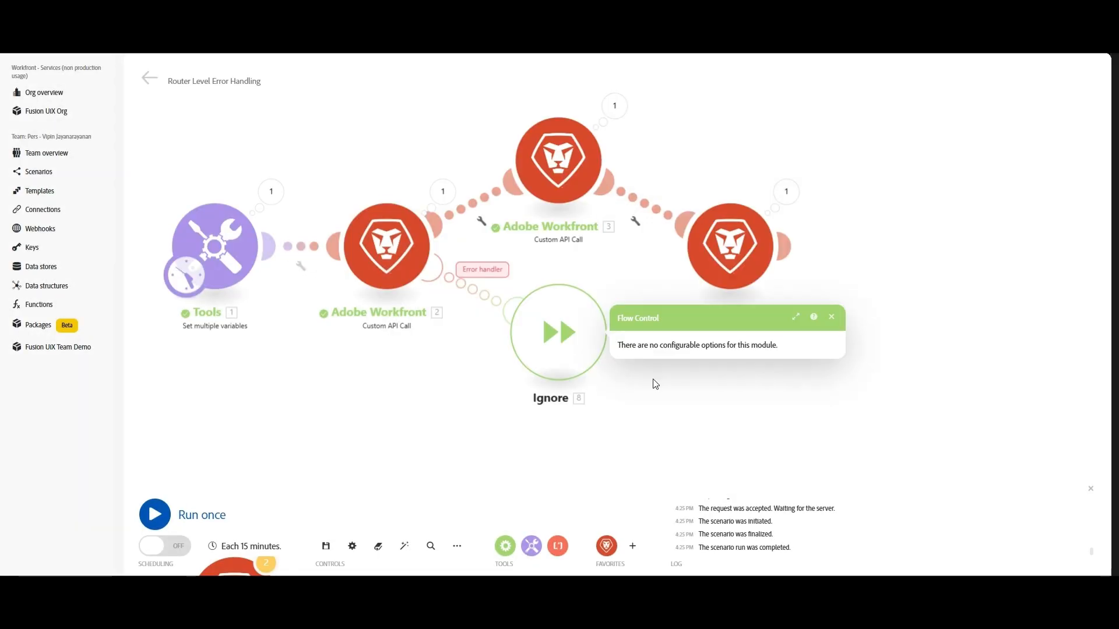
click(832, 318)
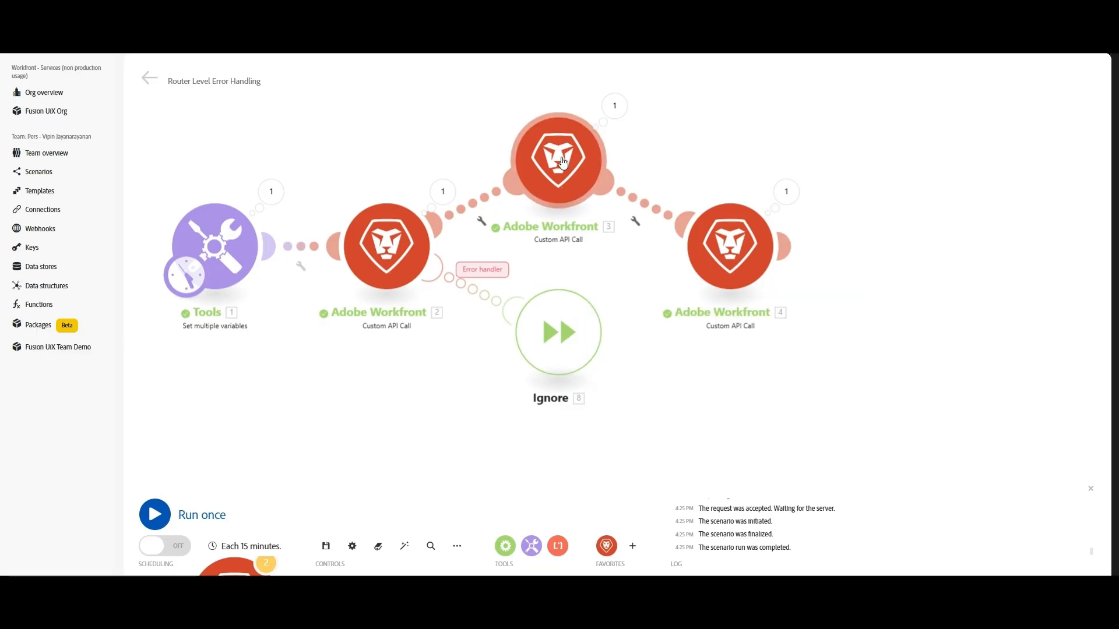
right_click(558, 161)
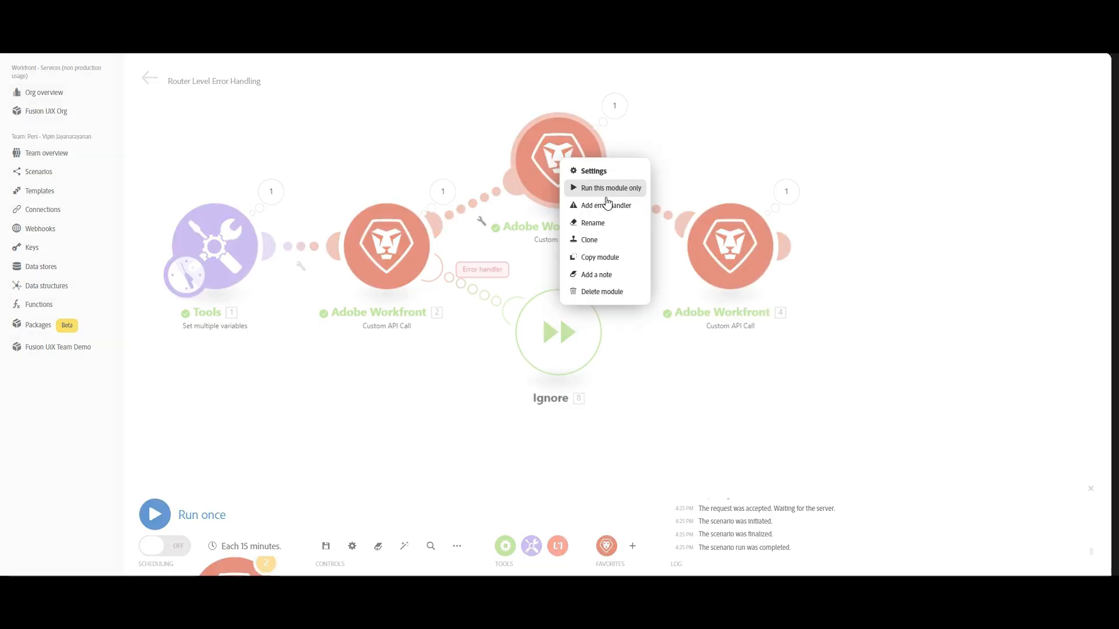
click(607, 205)
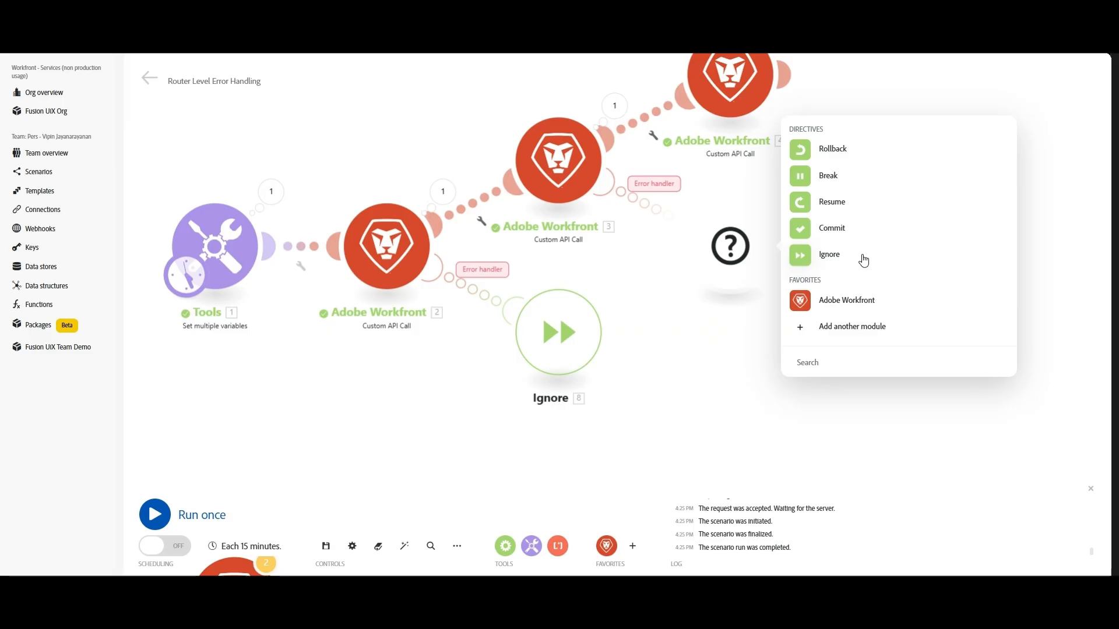
click(862, 257)
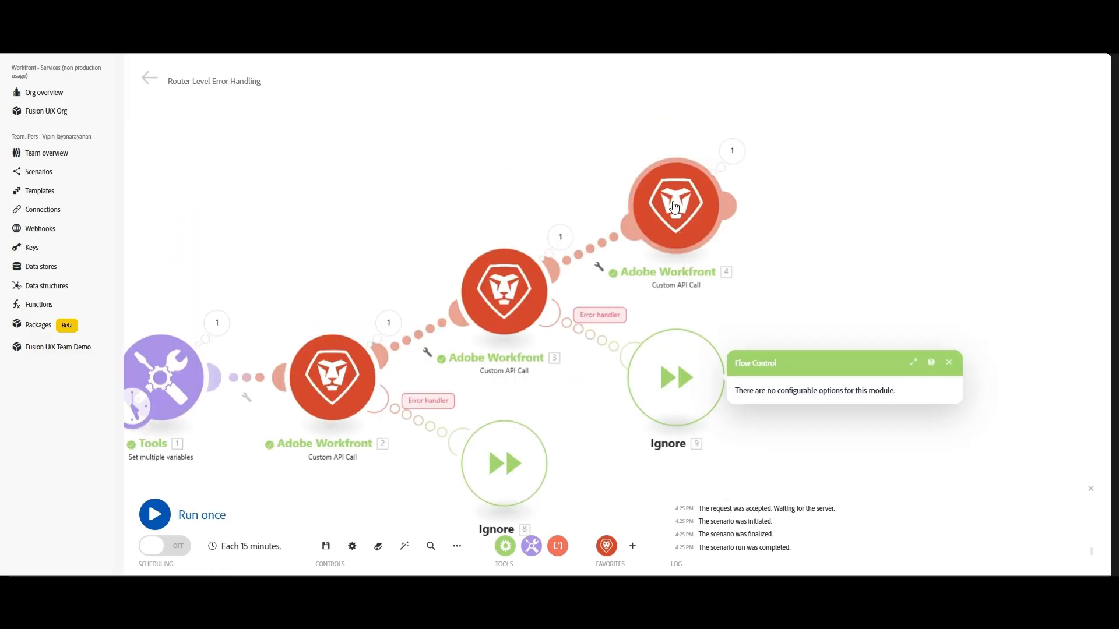
right_click(674, 207)
click(736, 259)
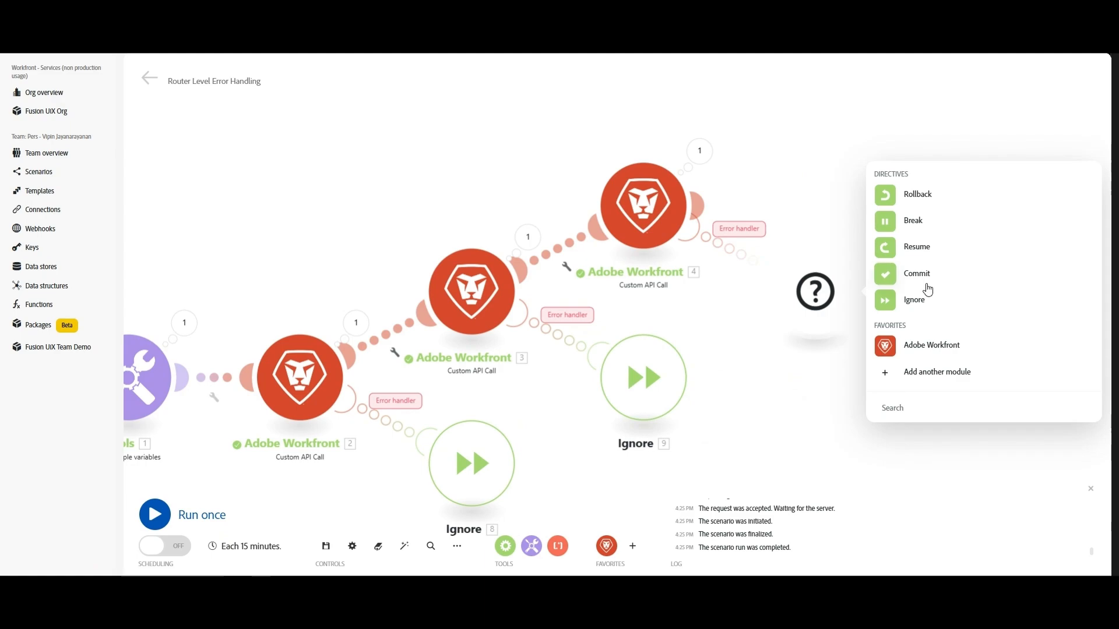
click(920, 298)
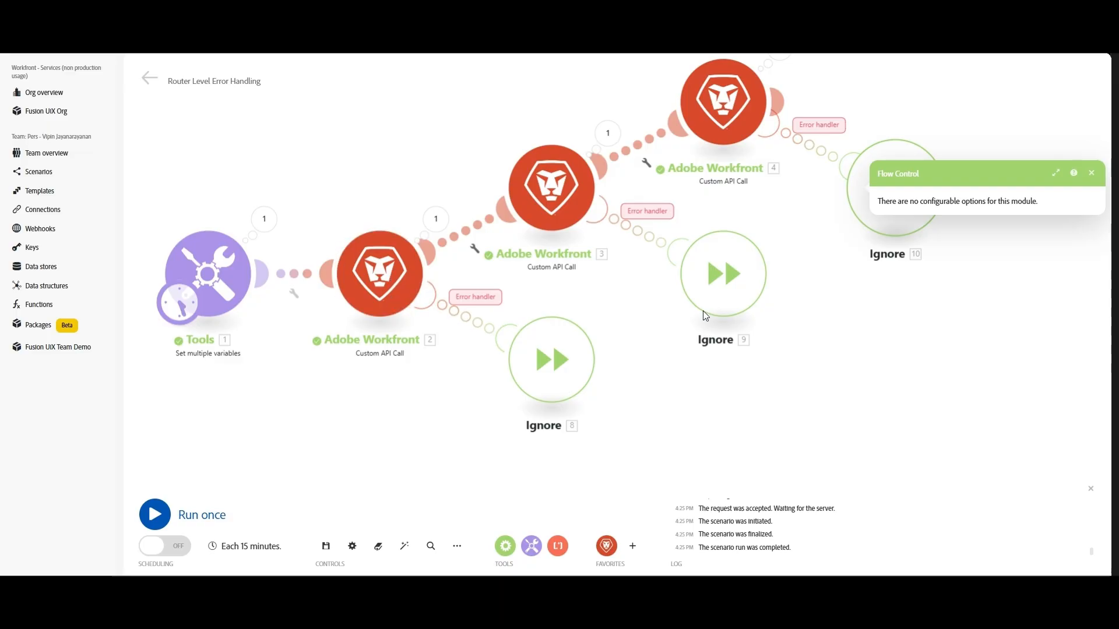
Delete Ignore modules 8, 9 and 10 along with their error routes
drag(519, 282, 486, 346)
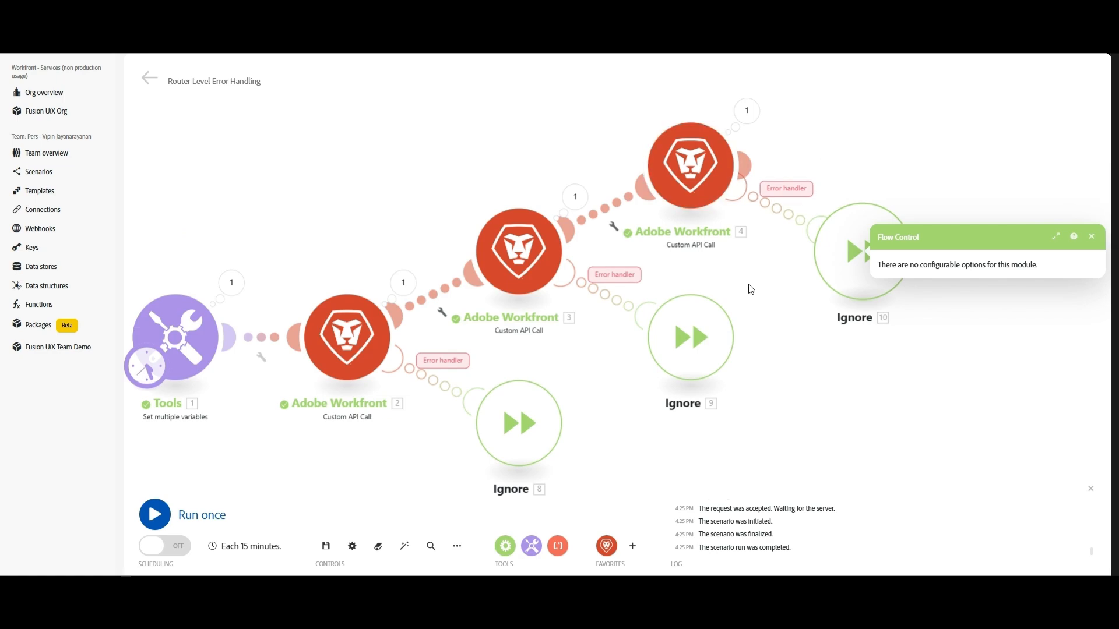
drag(423, 481, 454, 407)
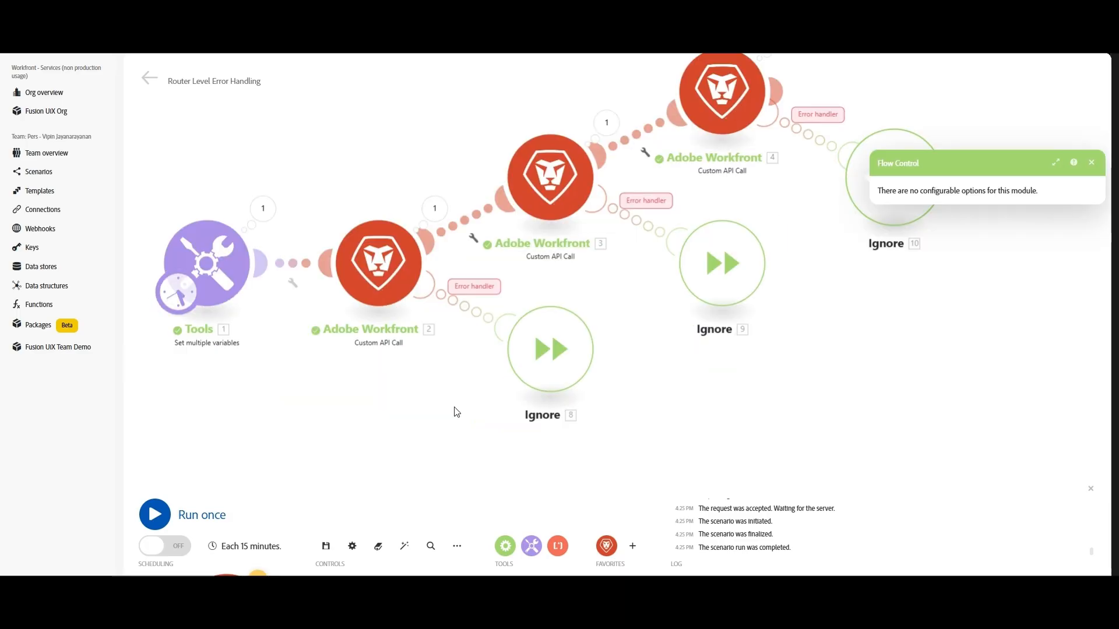
right_click(539, 359)
click(571, 434)
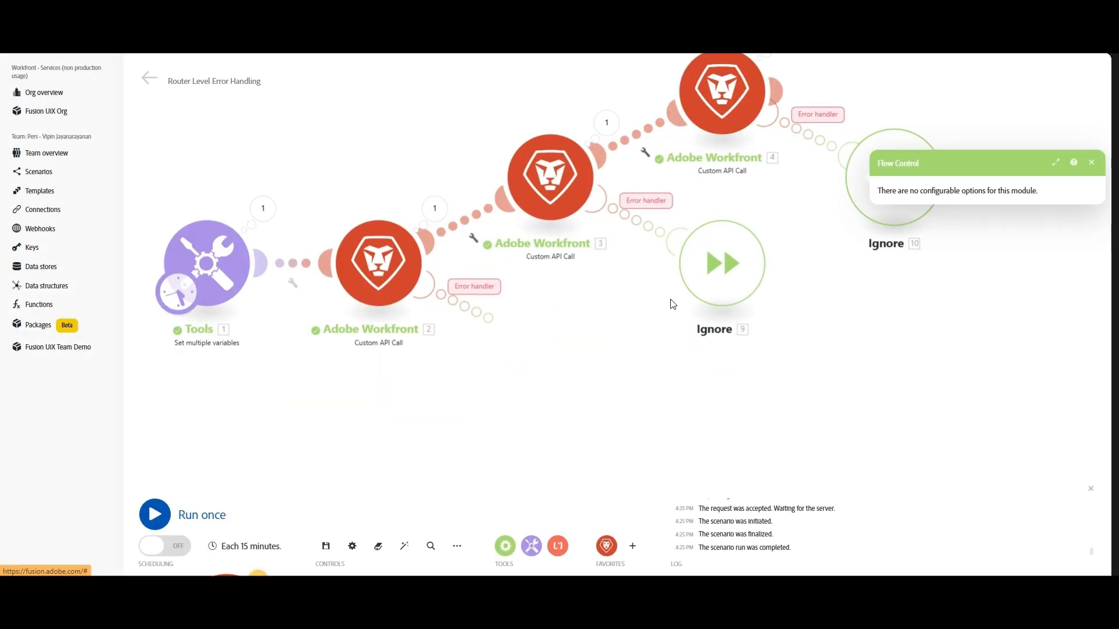
right_click(717, 294)
click(750, 373)
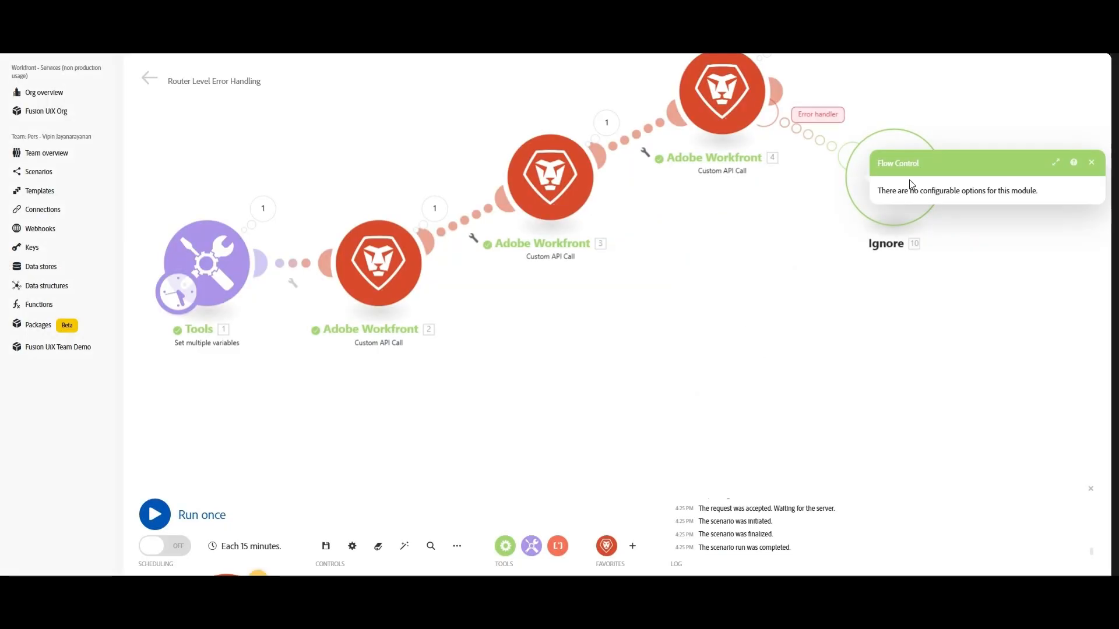
right_click(912, 184)
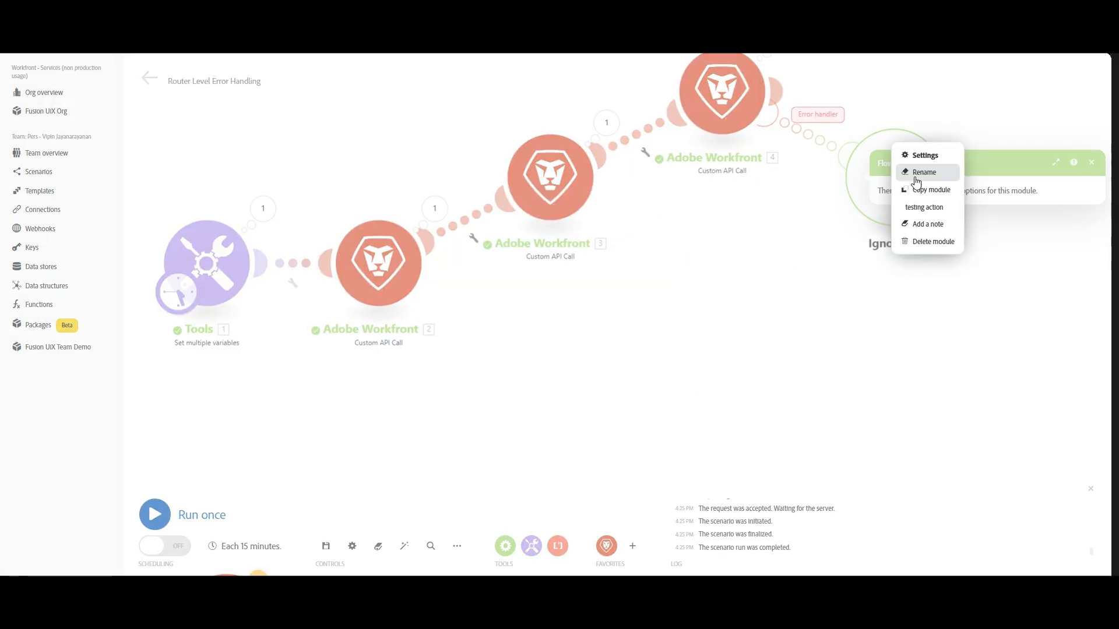
click(935, 242)
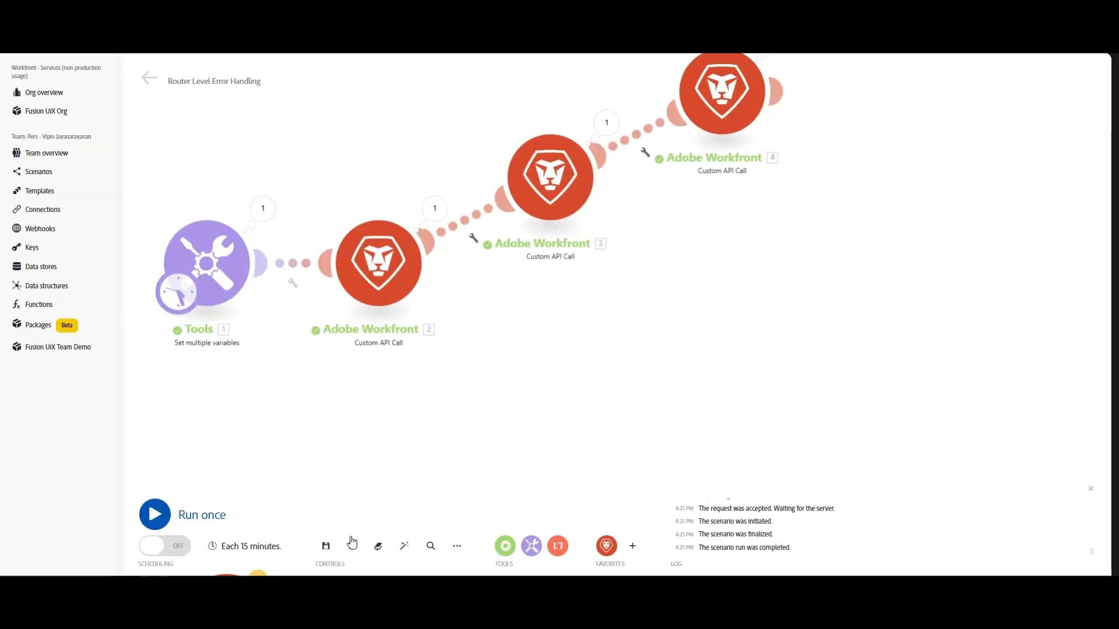
Auto-align the layout and insert a Router on the Tools-to-Workfront 2 link
click(405, 547)
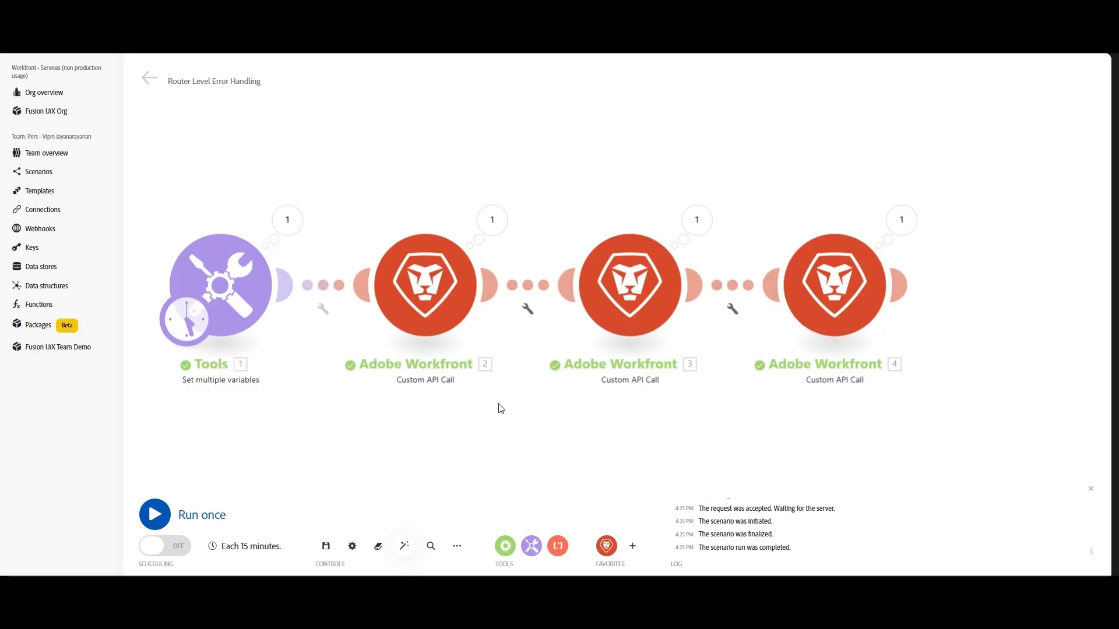
drag(357, 401, 462, 385)
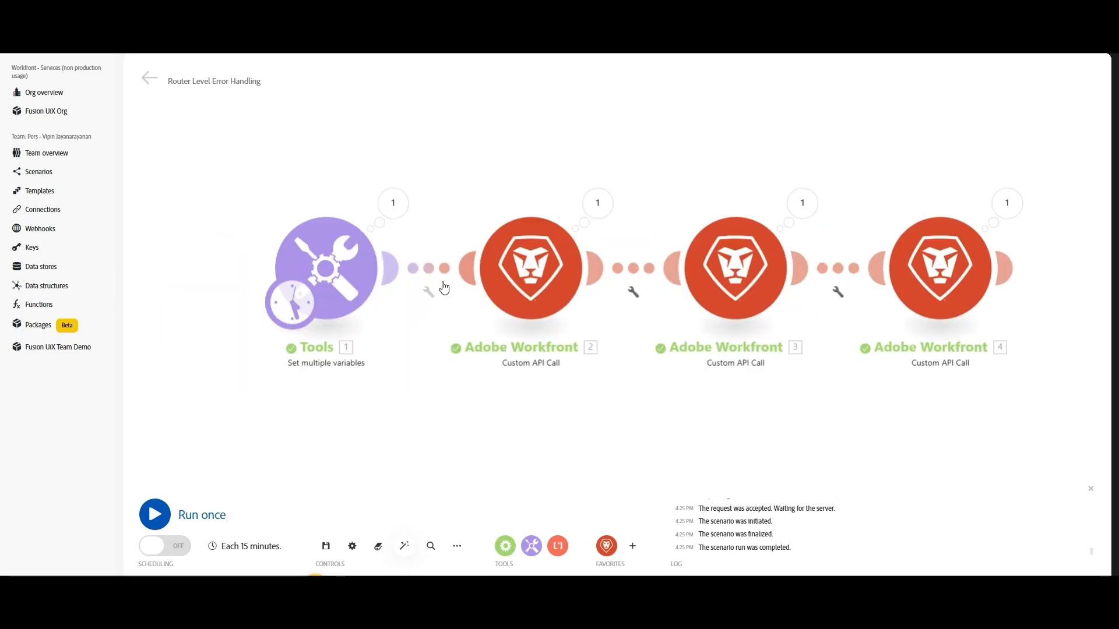
right_click(427, 274)
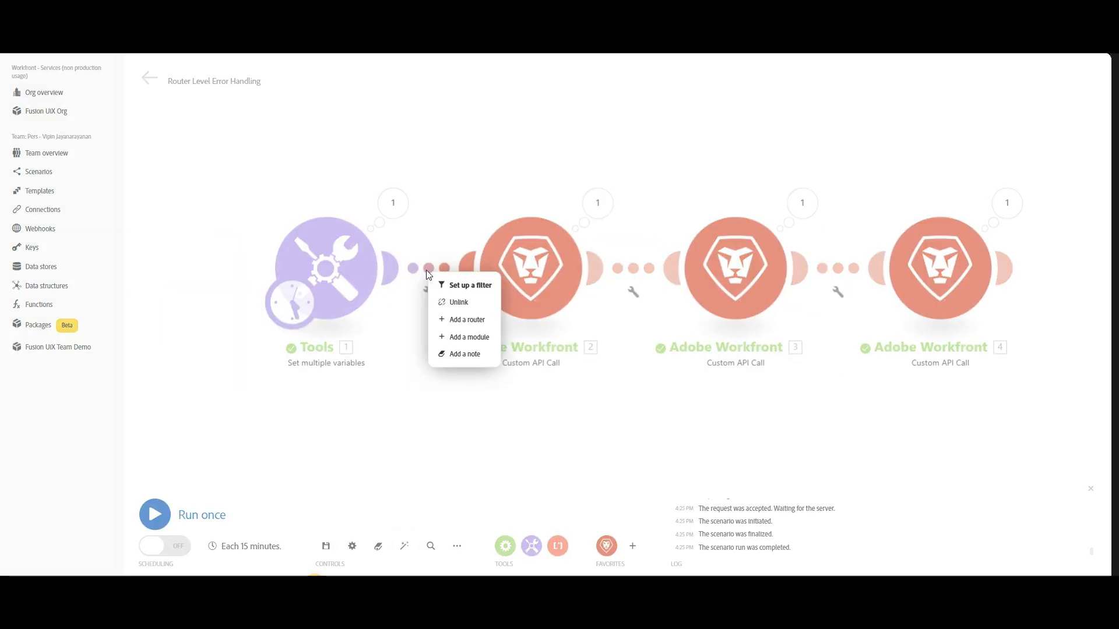
click(468, 320)
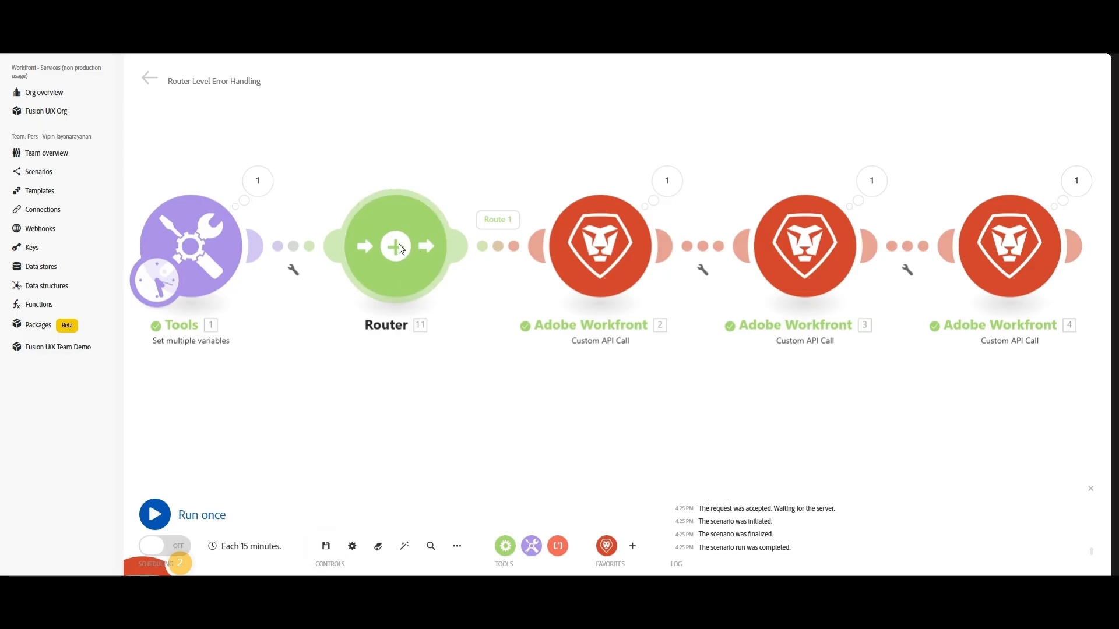
Add an error-handler route to the Router ending in a placeholder Workfront Read a record module
click(400, 250)
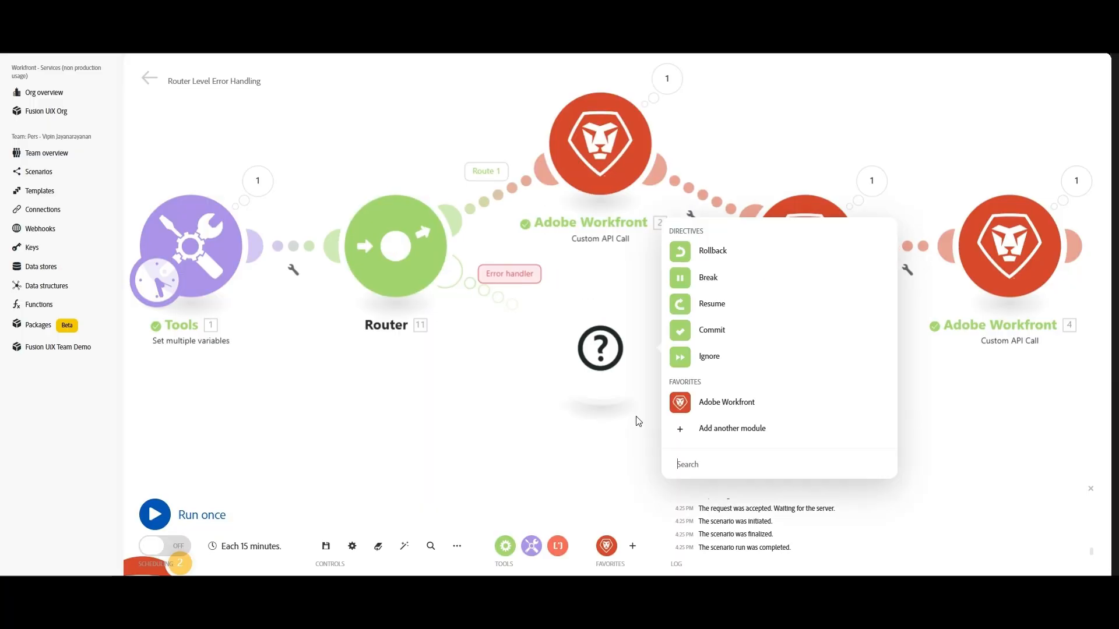
click(748, 410)
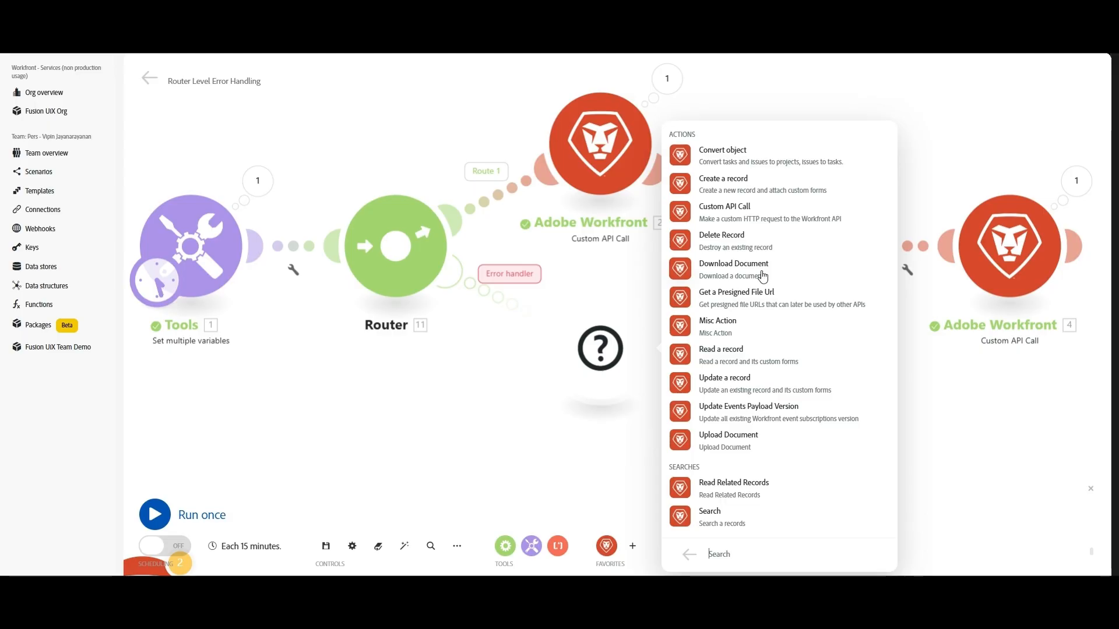
click(728, 363)
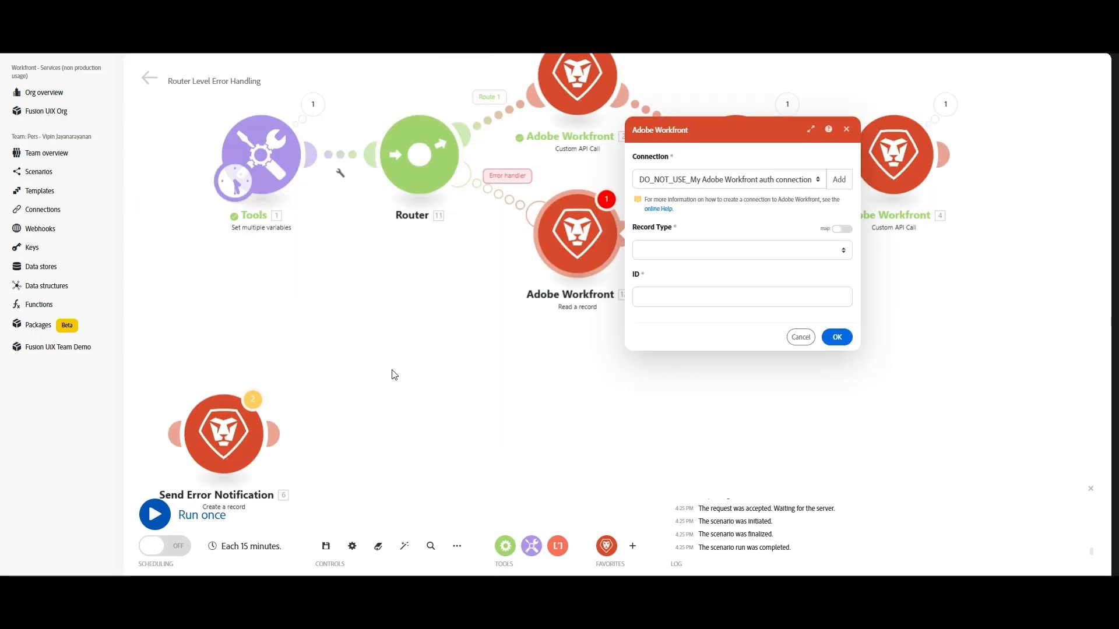
click(837, 338)
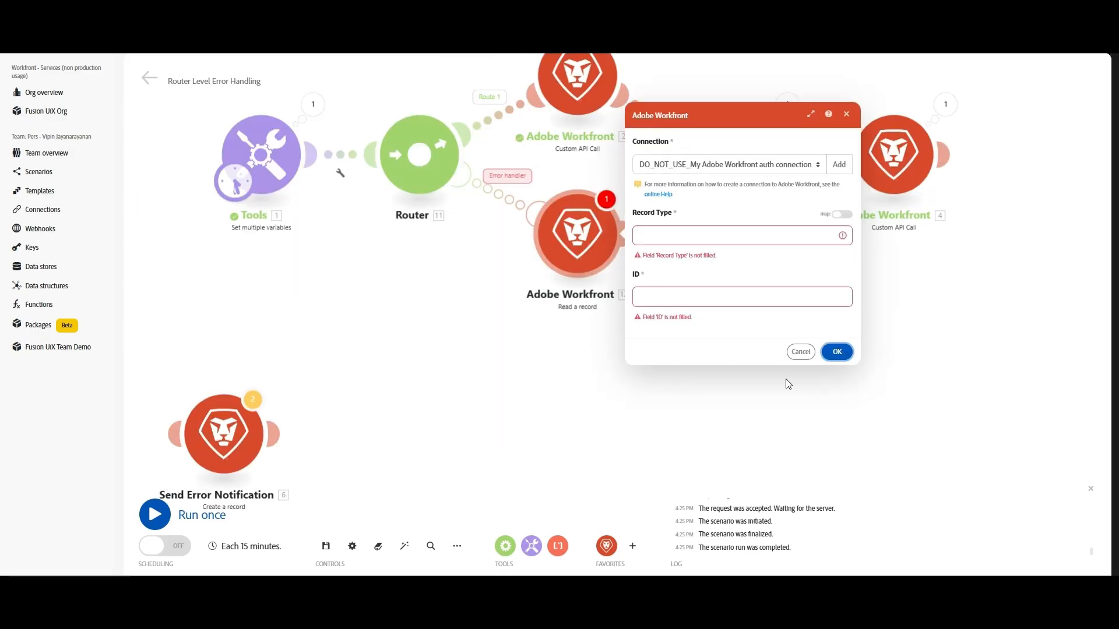
click(788, 384)
Connect Send Error Notification to the Router's error route, delete the placeholder, and save
drag(239, 418, 700, 276)
right_click(581, 240)
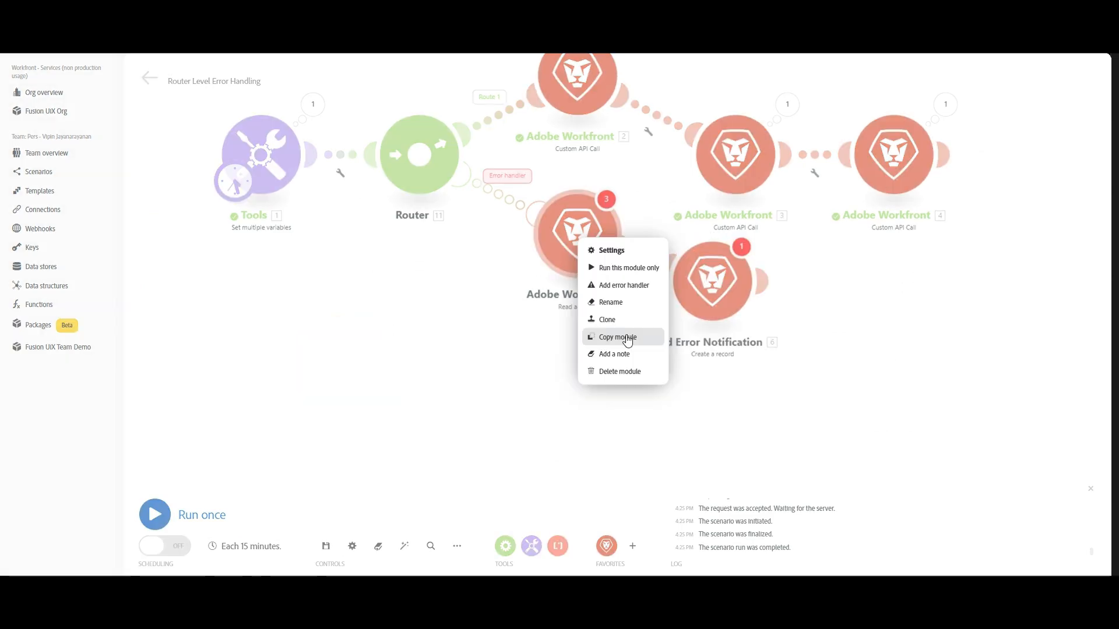
click(629, 373)
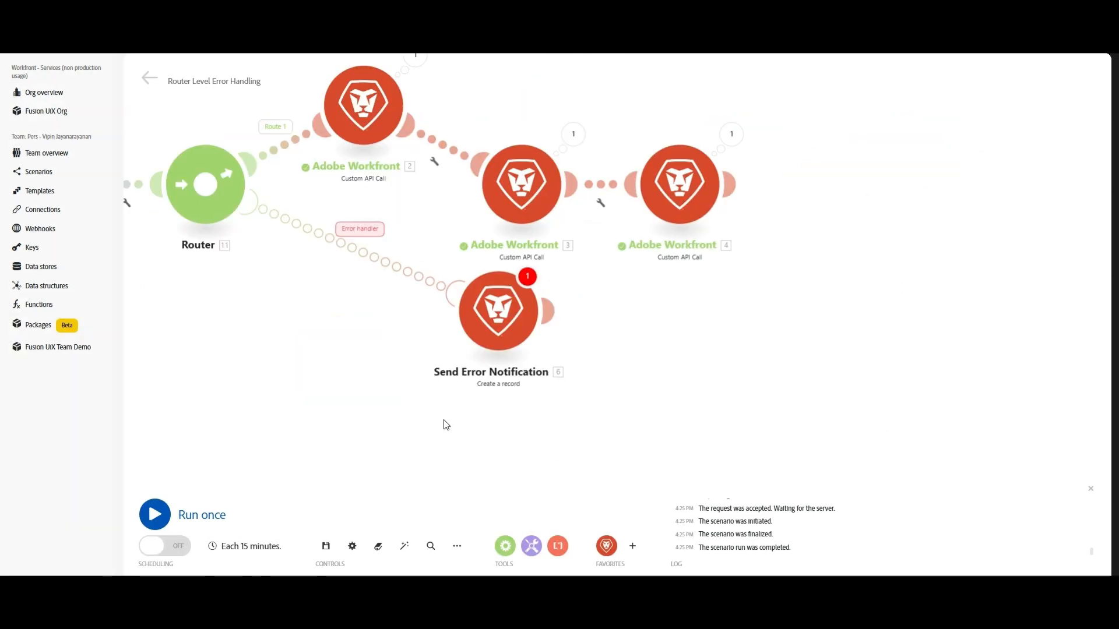
click(327, 547)
Replace 5.error.message in the note text with the Router's 11. Error: Message after 'Error Message:'
click(509, 559)
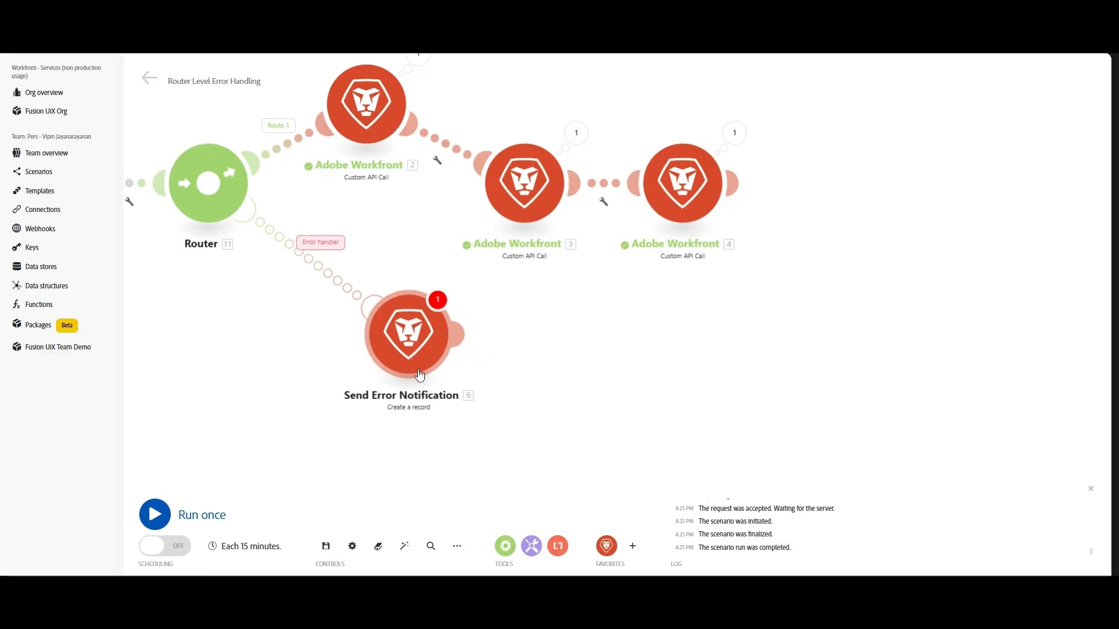
click(421, 332)
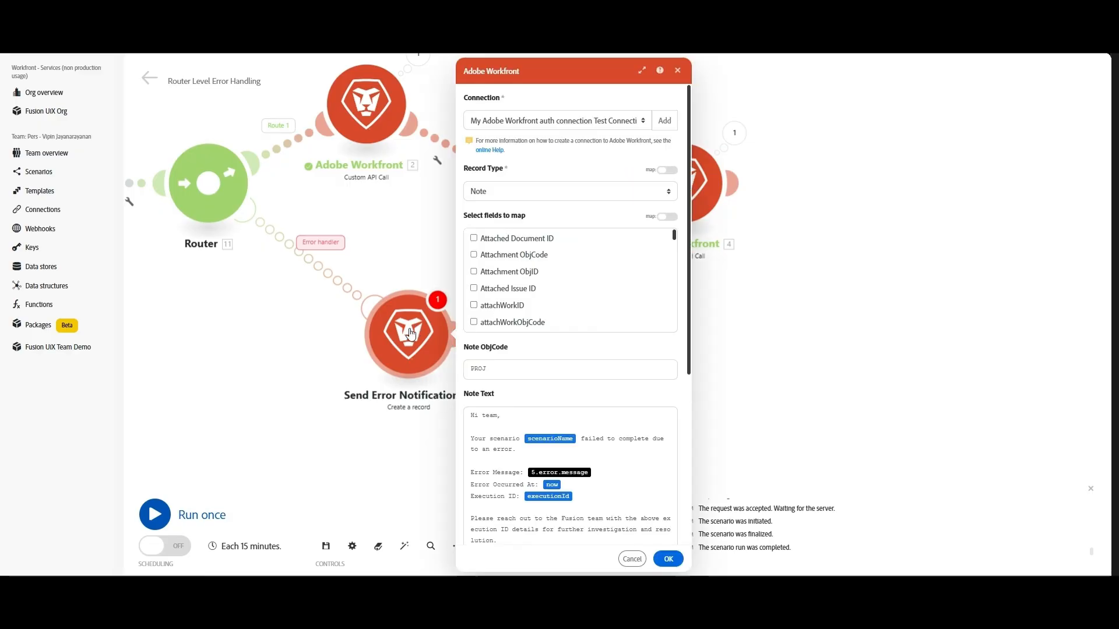
scroll(529, 354, down, 2)
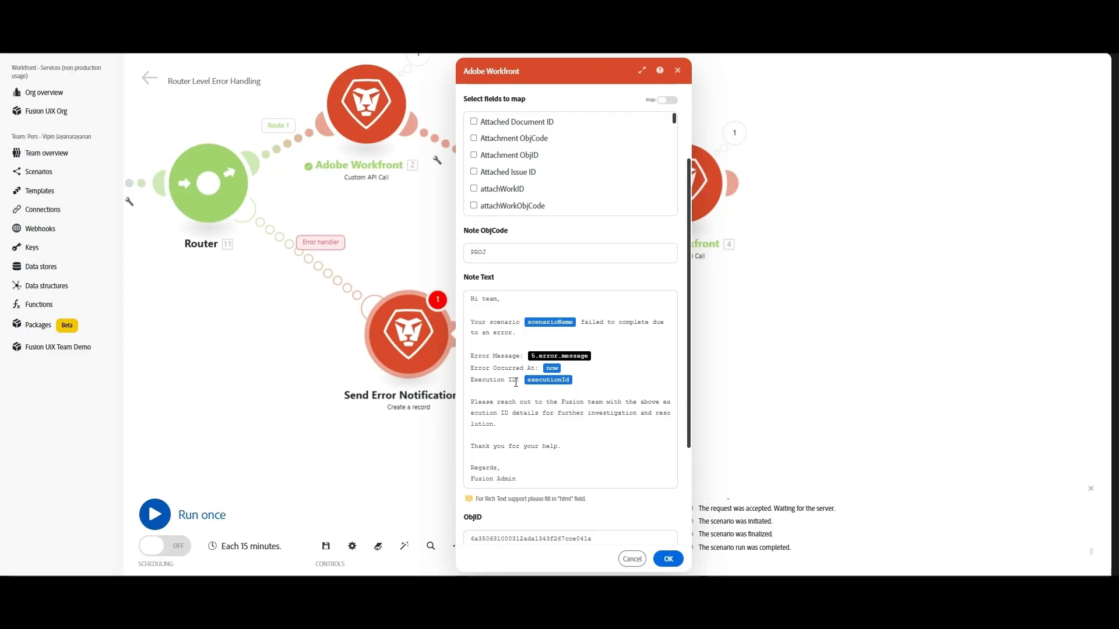
scroll(528, 378, down, 3)
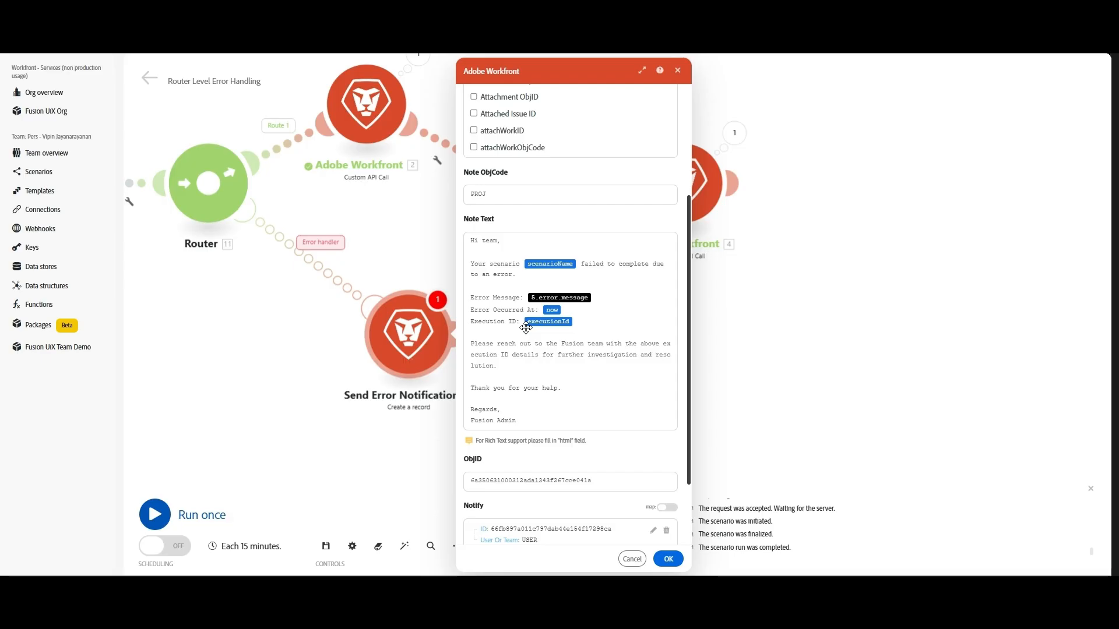
scroll(527, 349, down, 1)
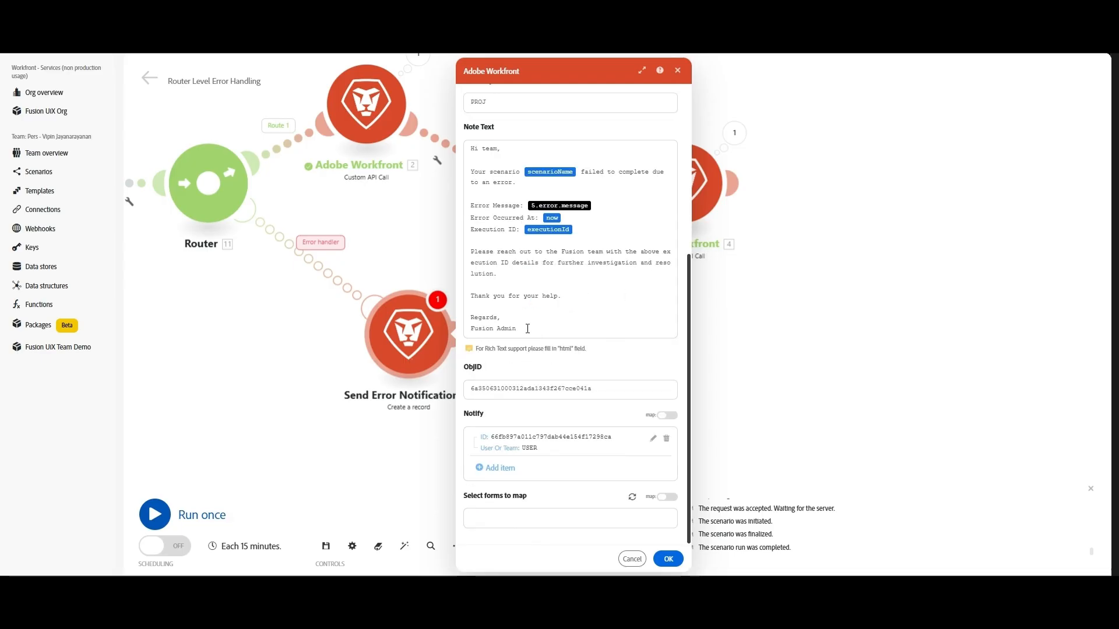
scroll(542, 315, up, 3)
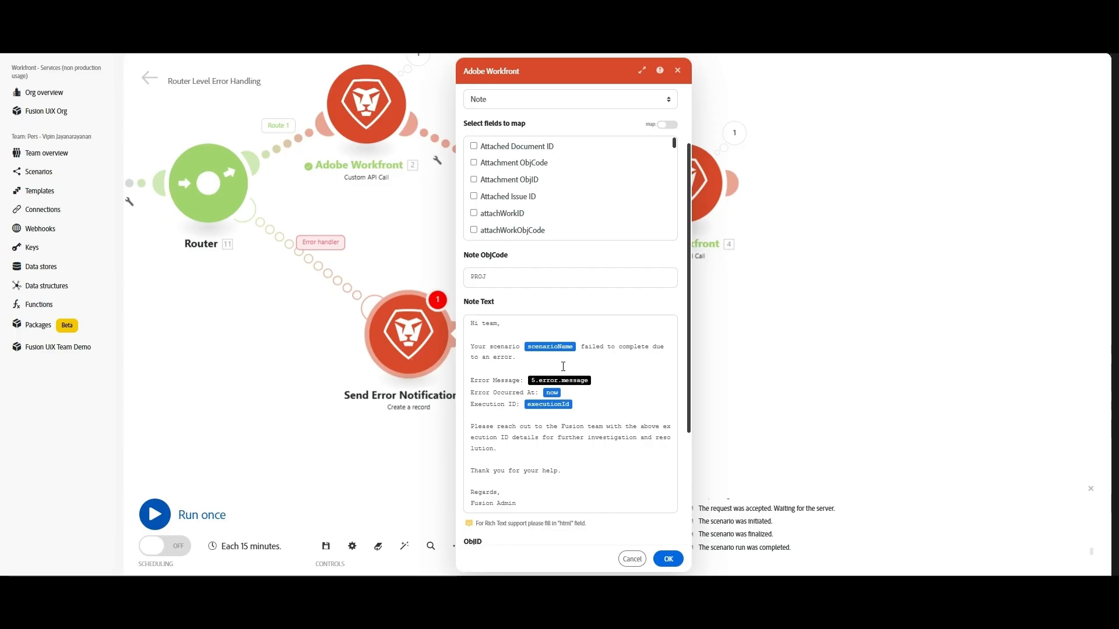
click(604, 380)
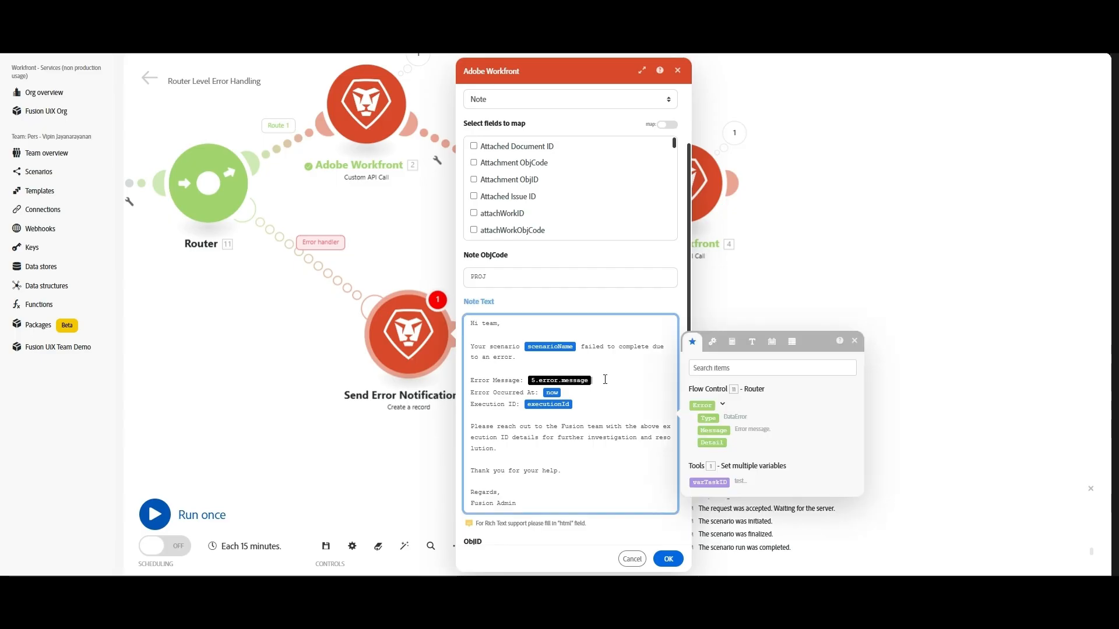
key(BackSpace)
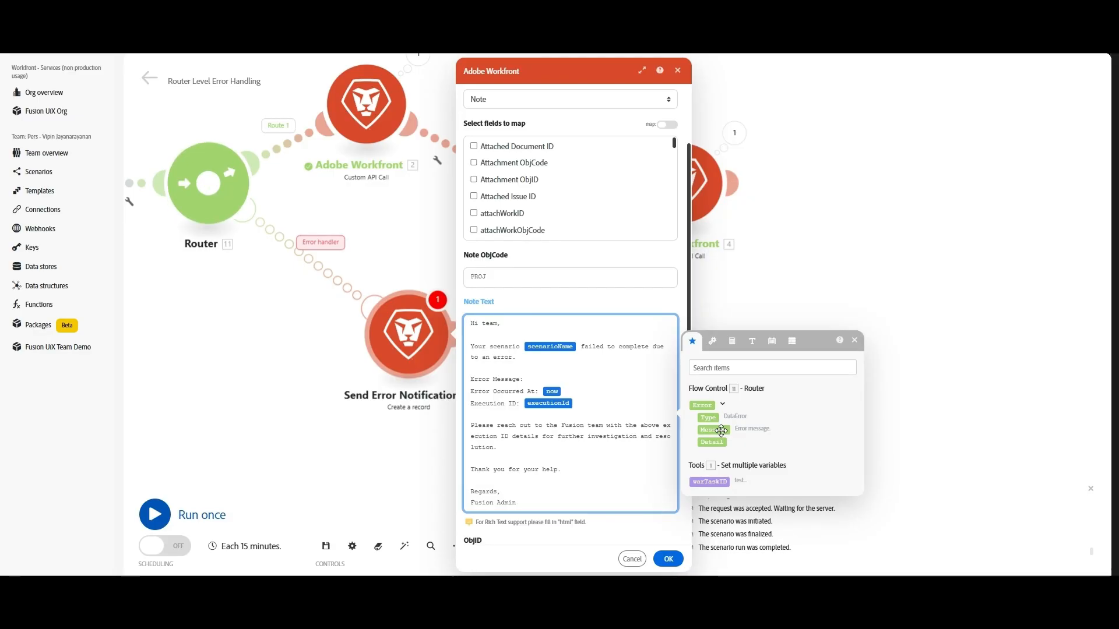
drag(722, 430, 645, 421)
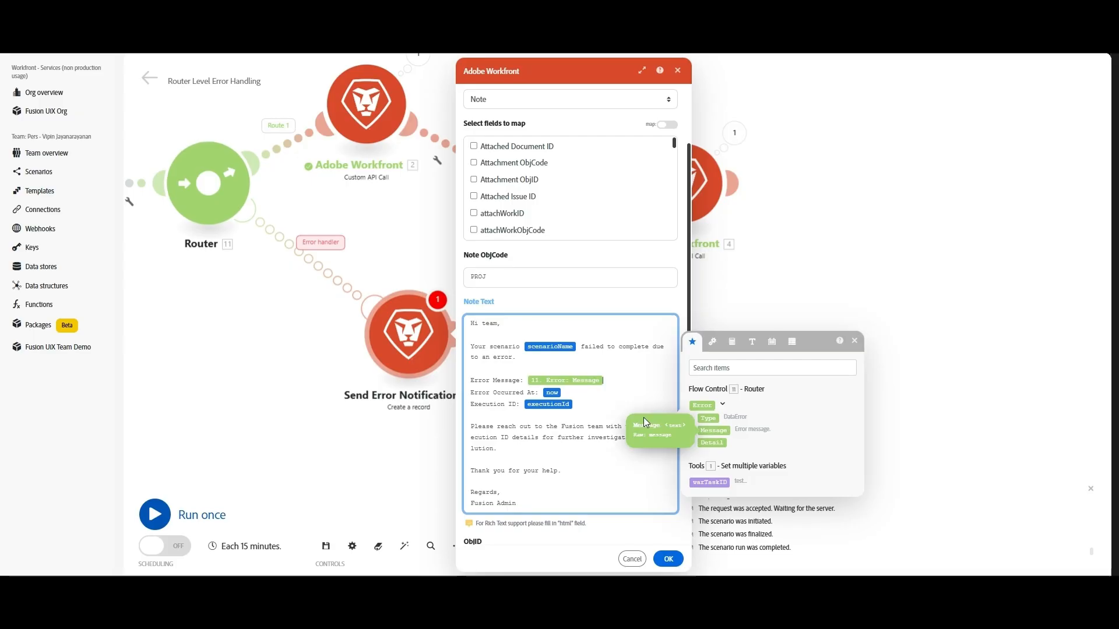
click(666, 563)
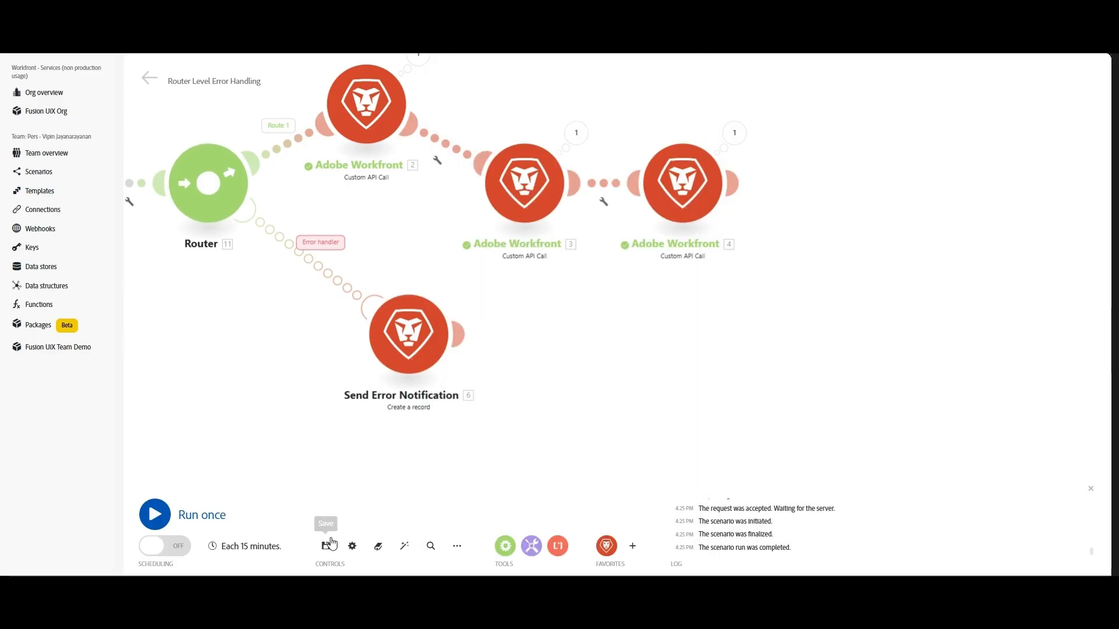
Save the scenario and run it once
click(330, 543)
drag(341, 473, 397, 405)
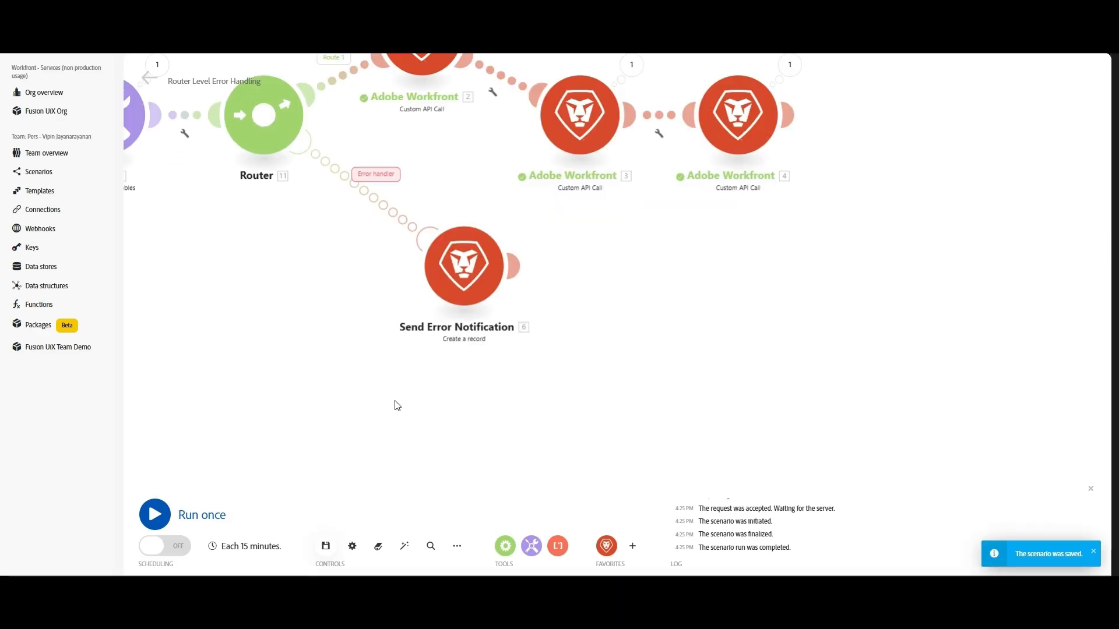
click(164, 517)
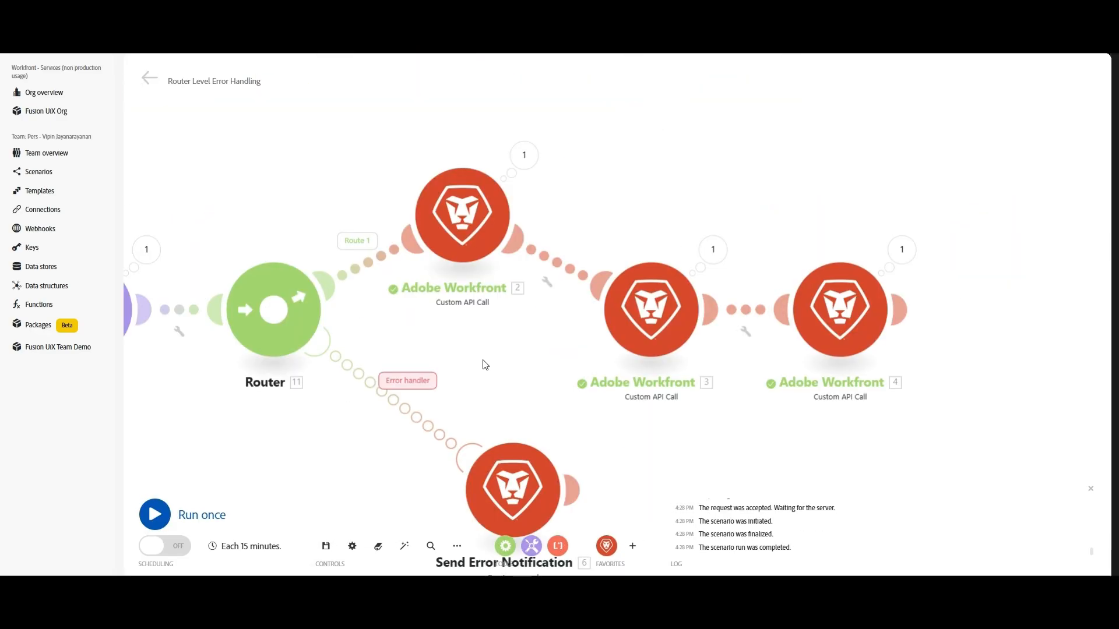
drag(484, 362, 513, 372)
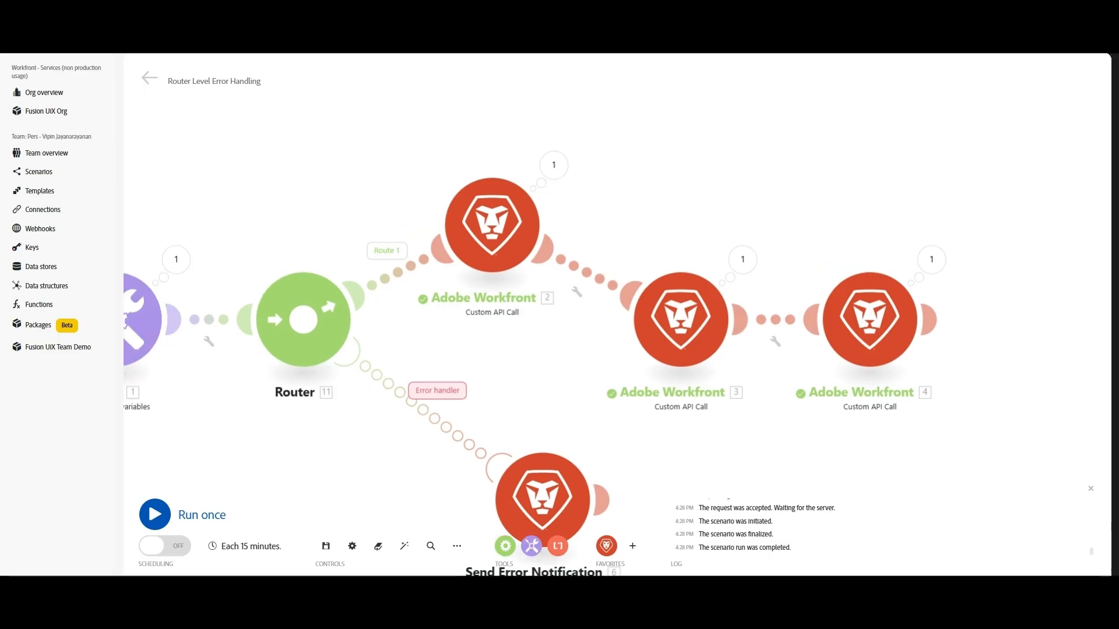
Break module 2's project URL by appending 'Vipin' after 'proj'
click(500, 216)
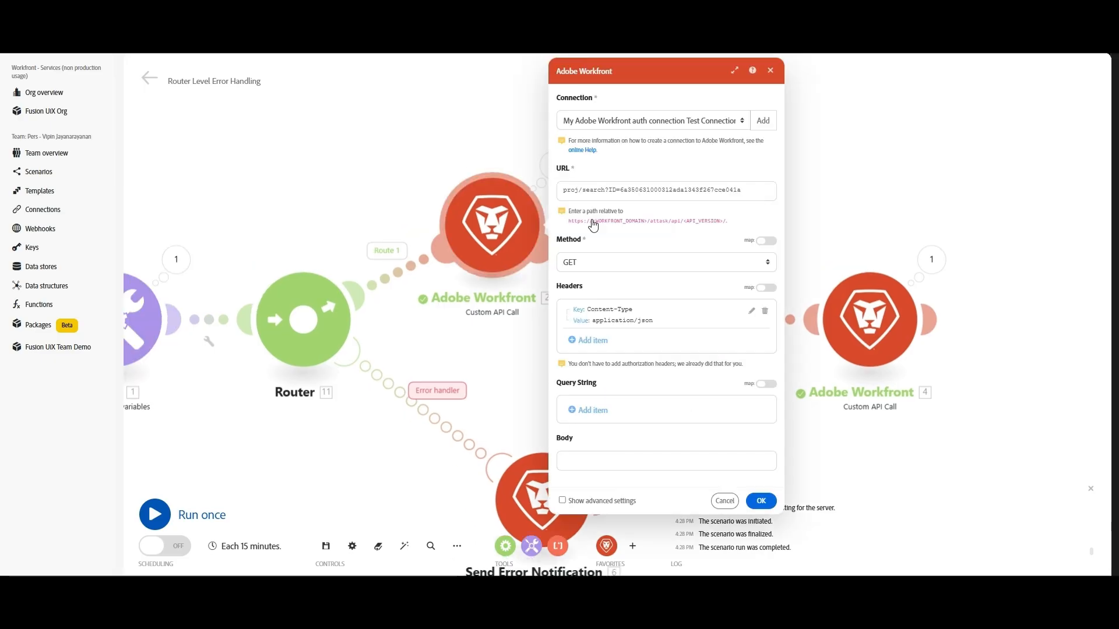
click(585, 198)
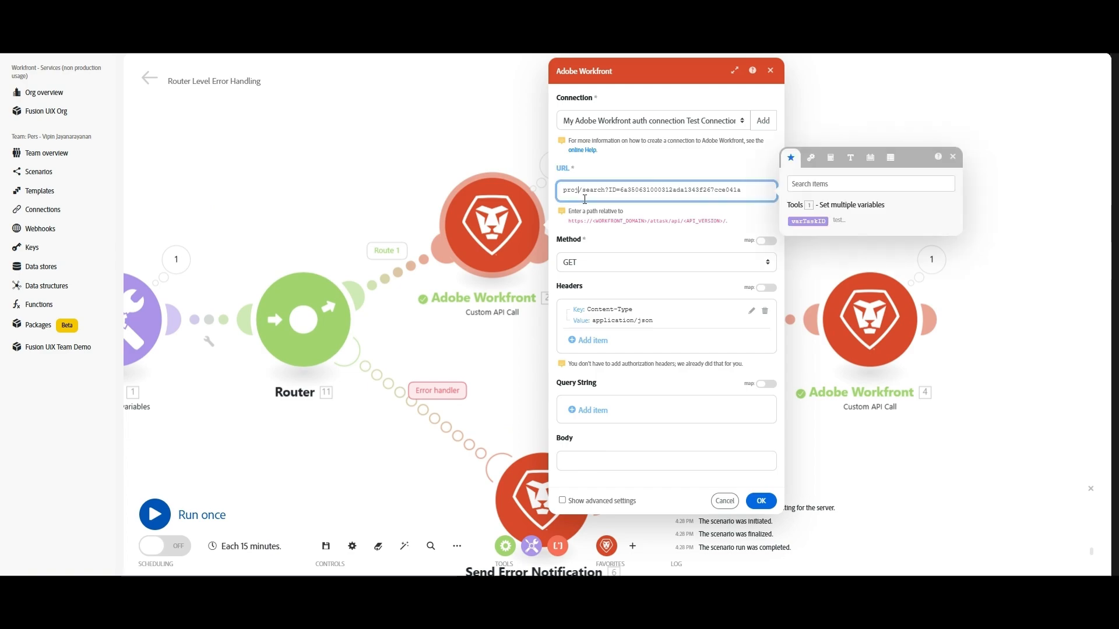
text(Vipin)
click(774, 501)
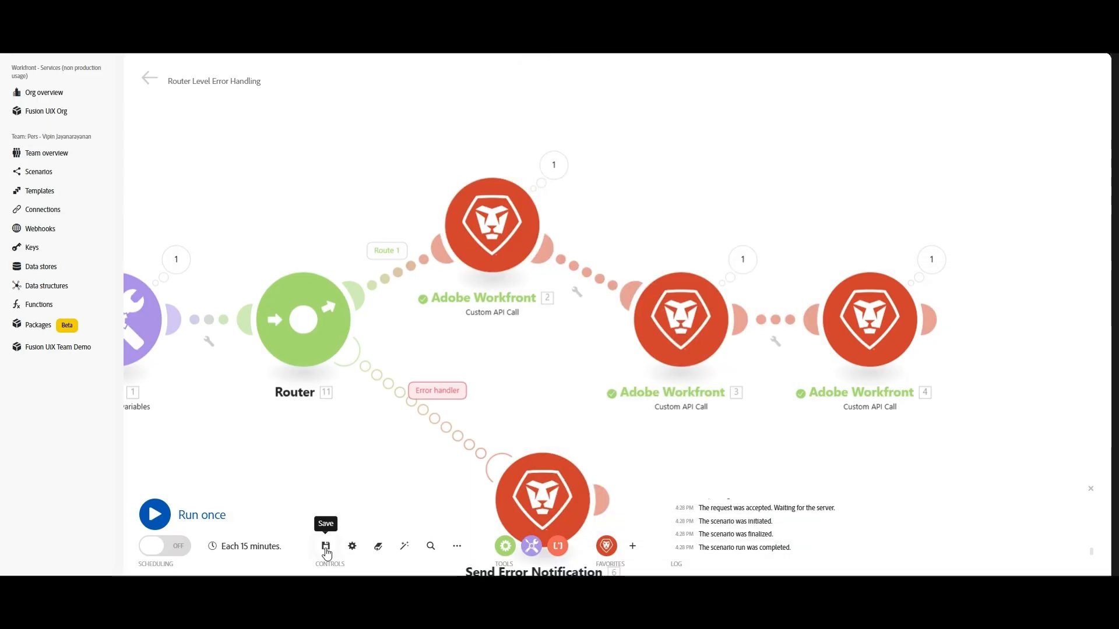
Inspect Send Error Notification's output and read the full Note Text from 'Hi team' to Execution ID
drag(215, 475, 243, 432)
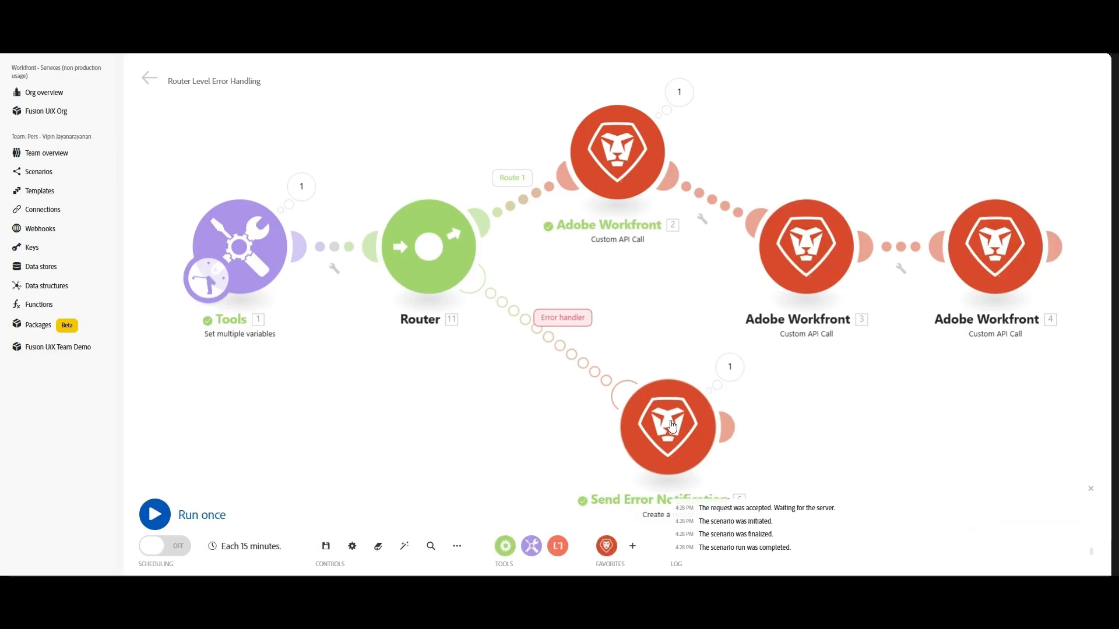
click(702, 335)
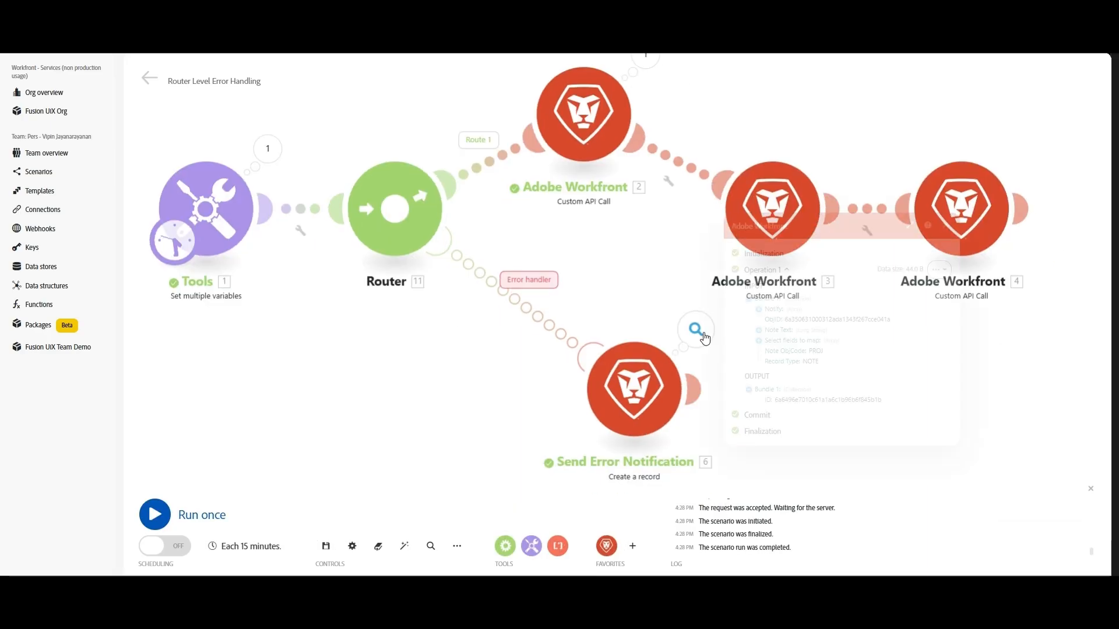
click(775, 330)
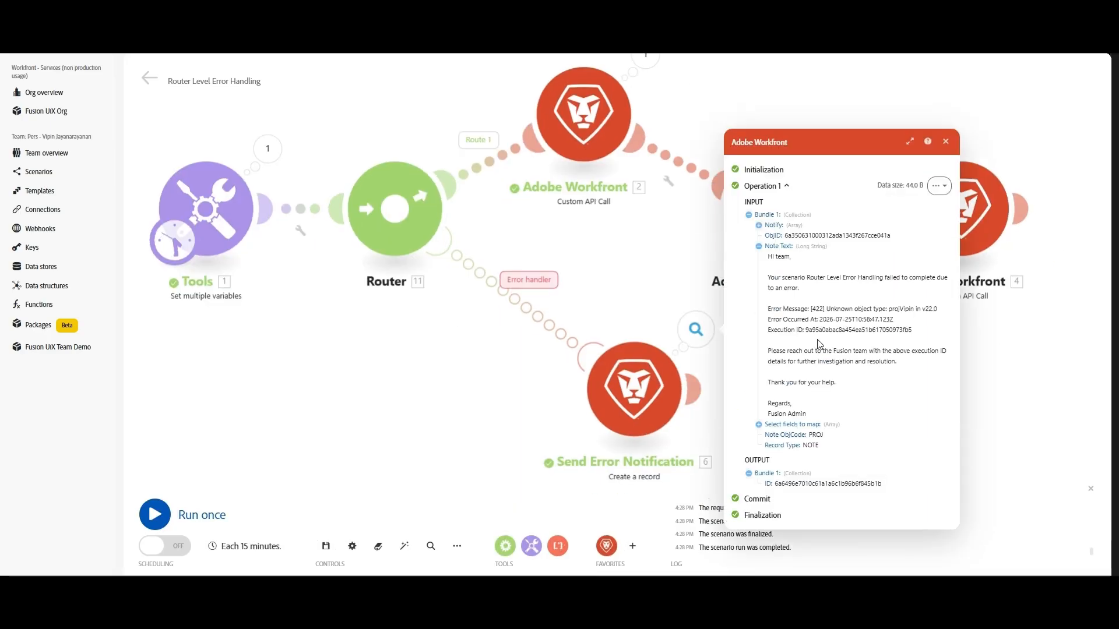
drag(768, 257, 915, 366)
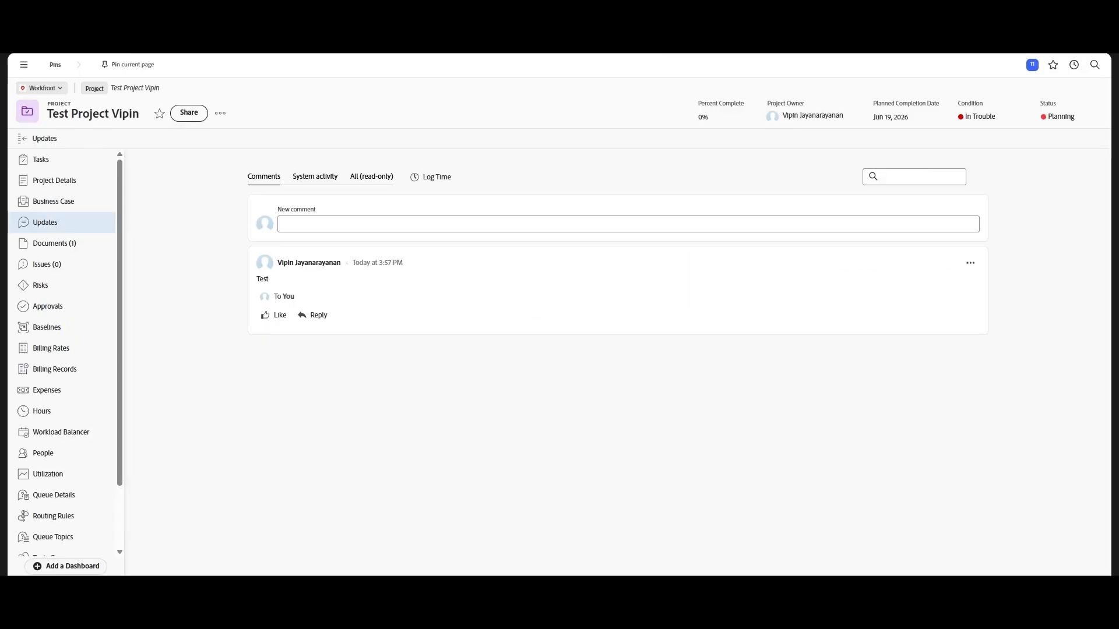
Reload the project's Updates page with F5 to show the new error-notification comment
key(F5)
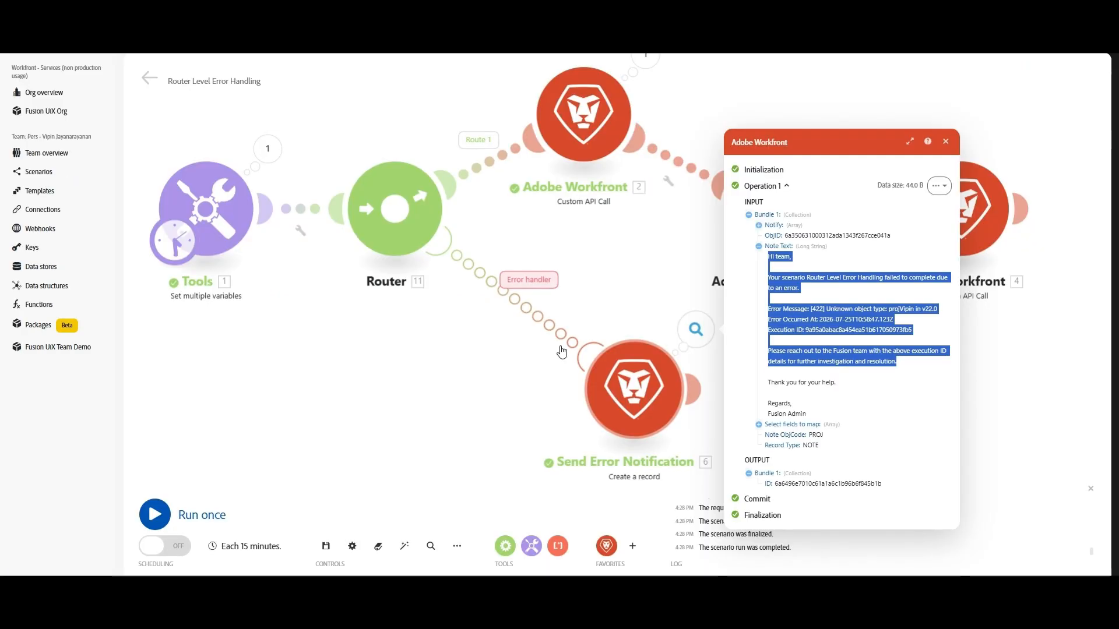
Close the operation inspector and move Workfront module 3 upward in the layout
drag(561, 351, 488, 341)
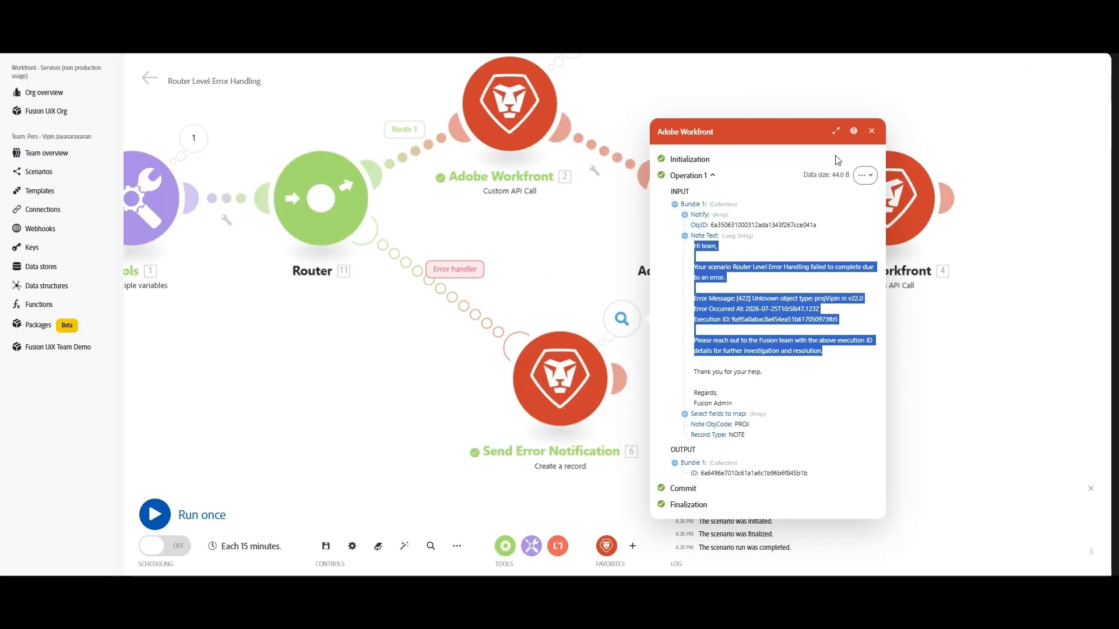
click(427, 366)
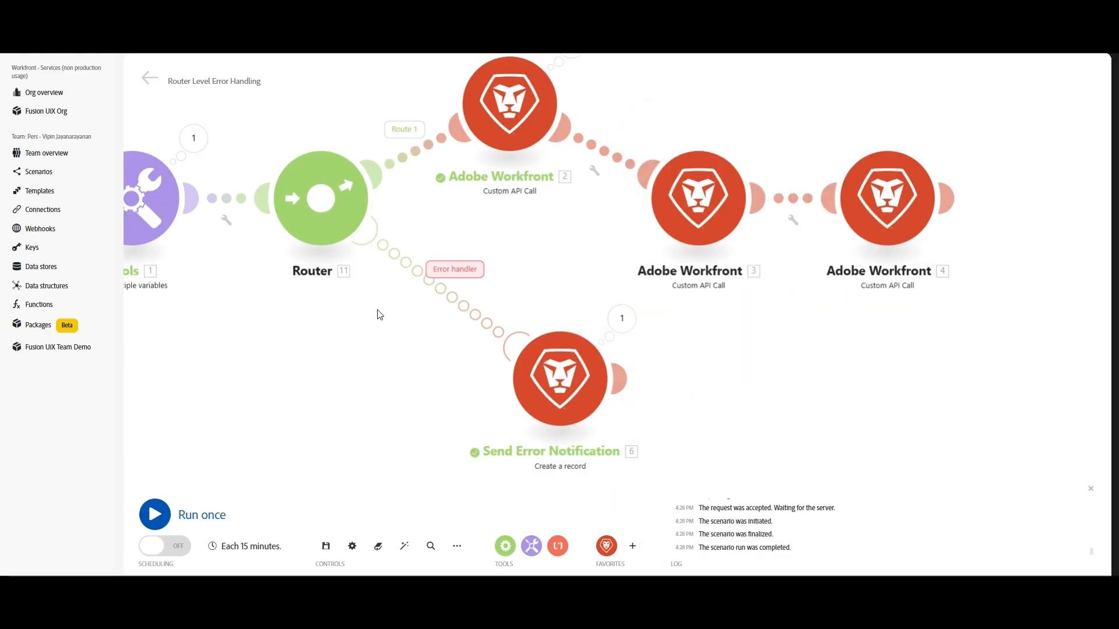
drag(628, 269, 604, 340)
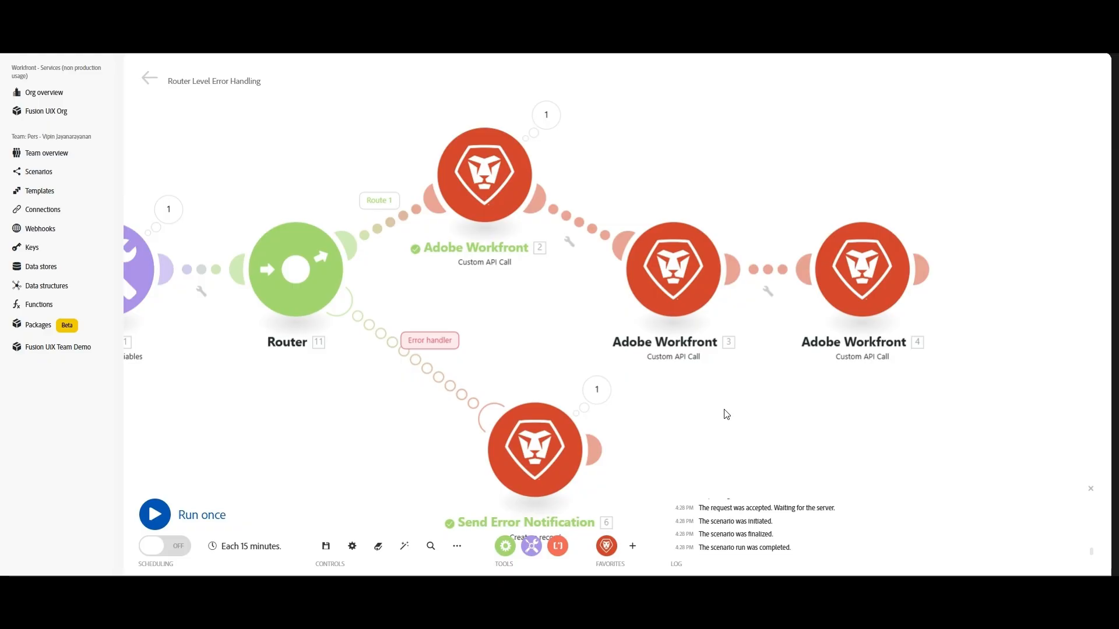
drag(727, 415, 735, 360)
drag(686, 232, 692, 195)
Remove the extra characters from module 2's URL and save the scenario
right_click(496, 116)
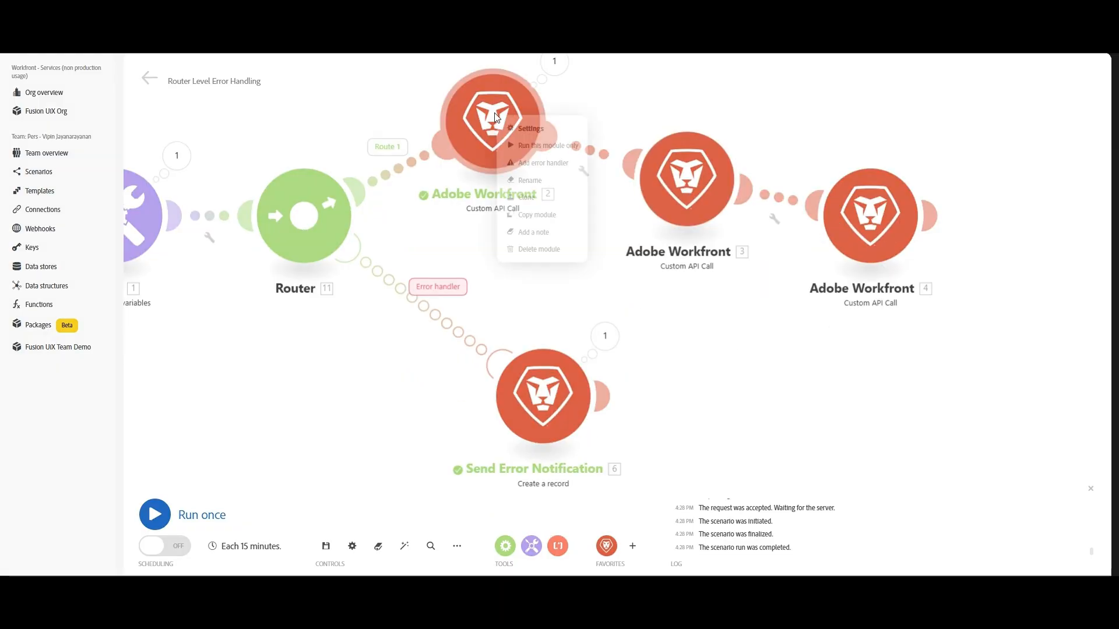
click(486, 127)
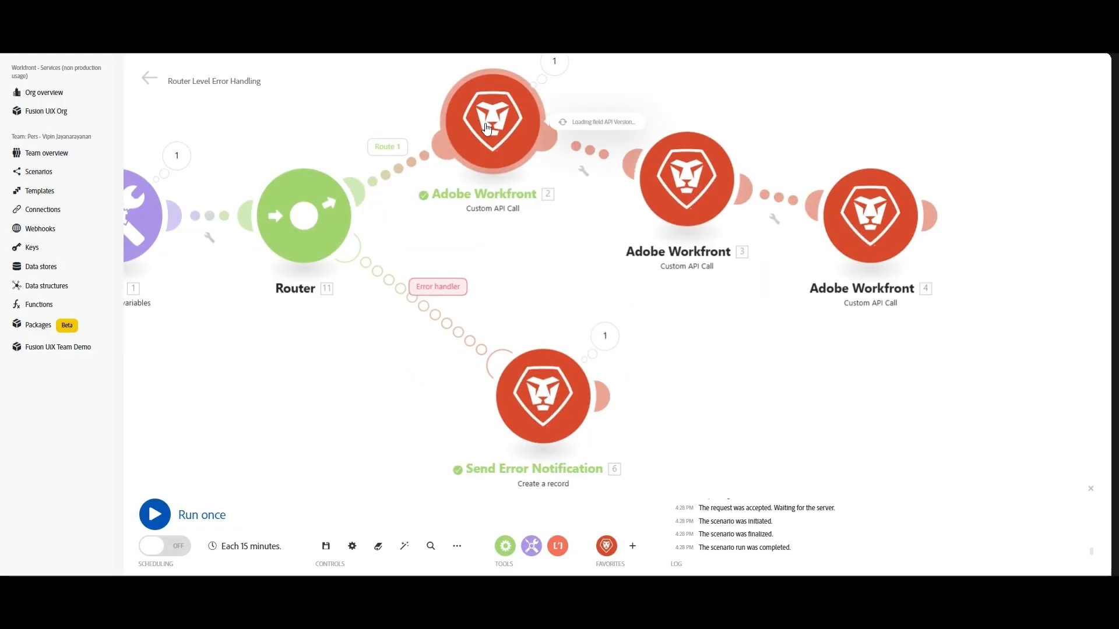
click(593, 192)
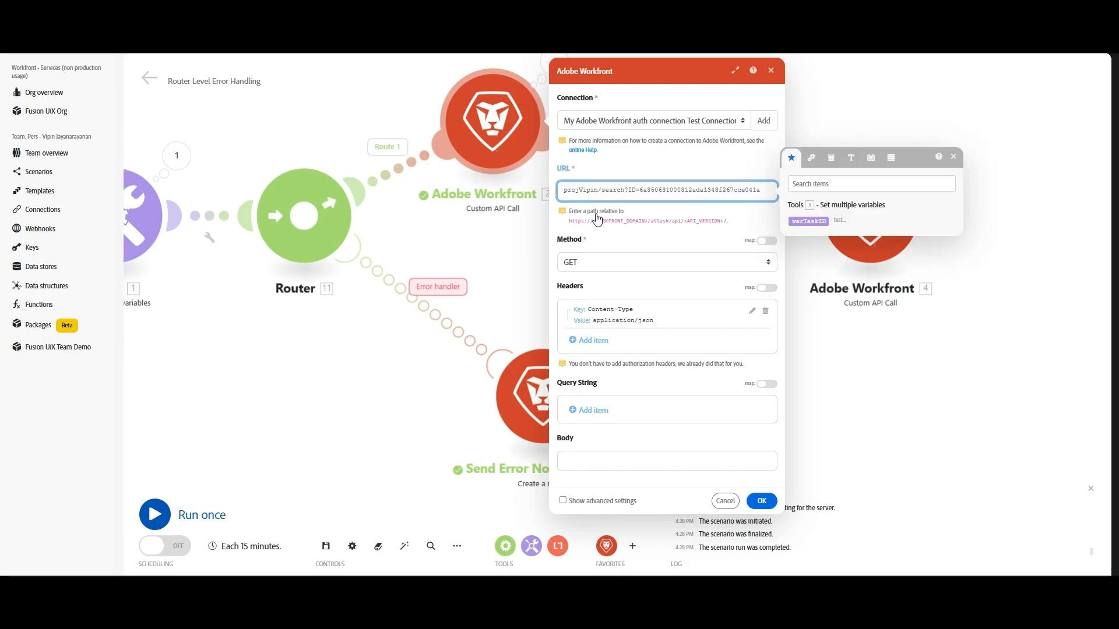
key(BackSpace)
key(BackSpace)
key(BackSpace)
key(BackSpace)
key(BackSpace)
click(761, 501)
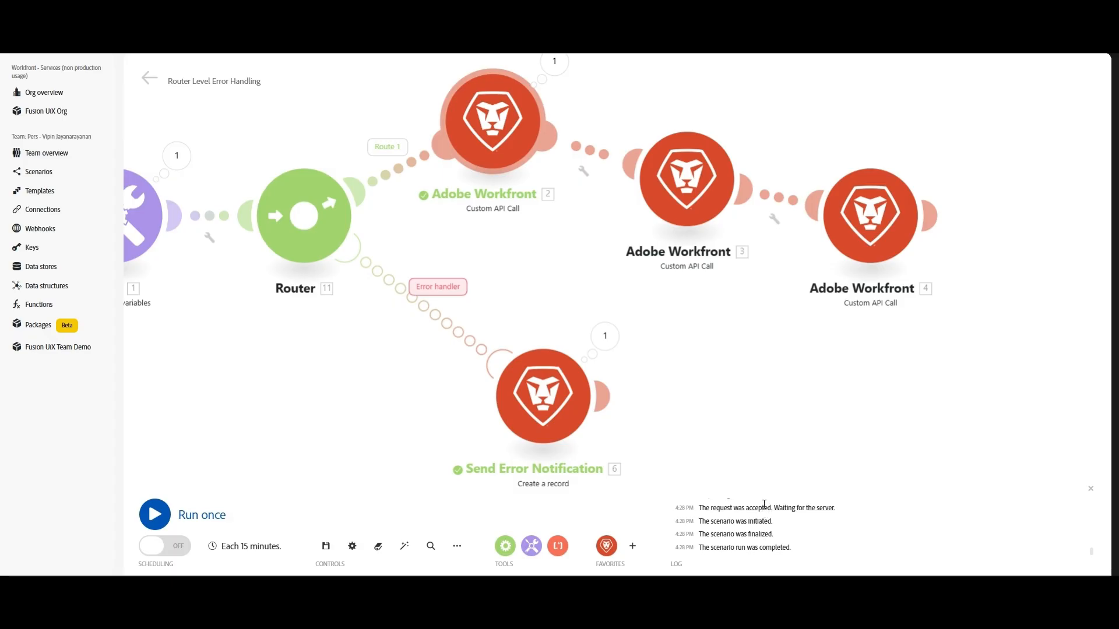
click(326, 547)
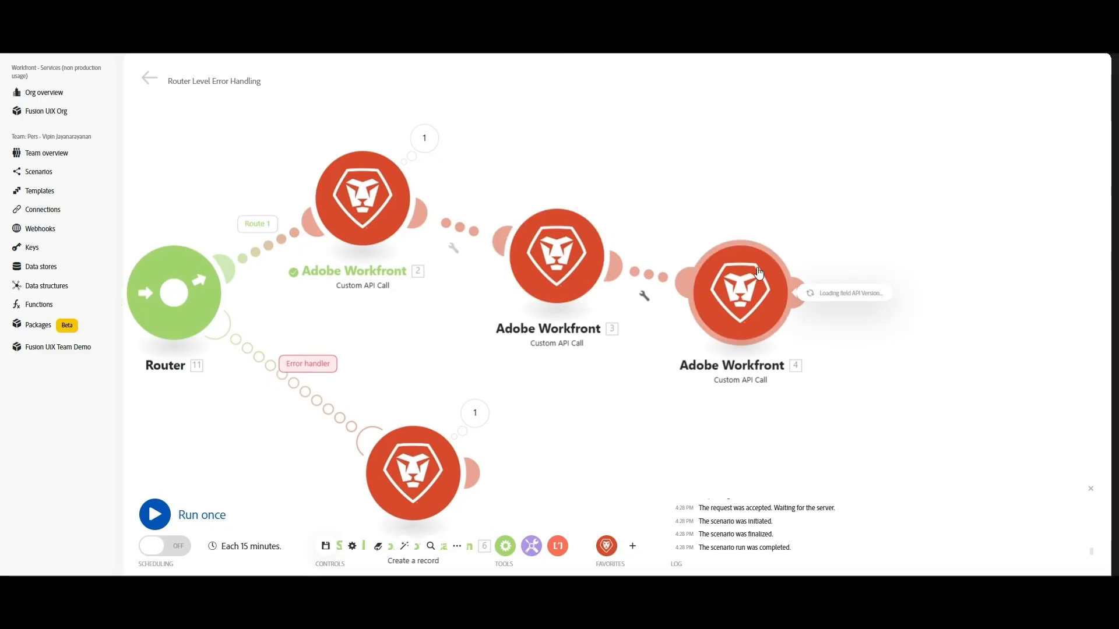
Break module 4's project URL by appending 'Vipin' after 'proj'
click(760, 297)
click(829, 199)
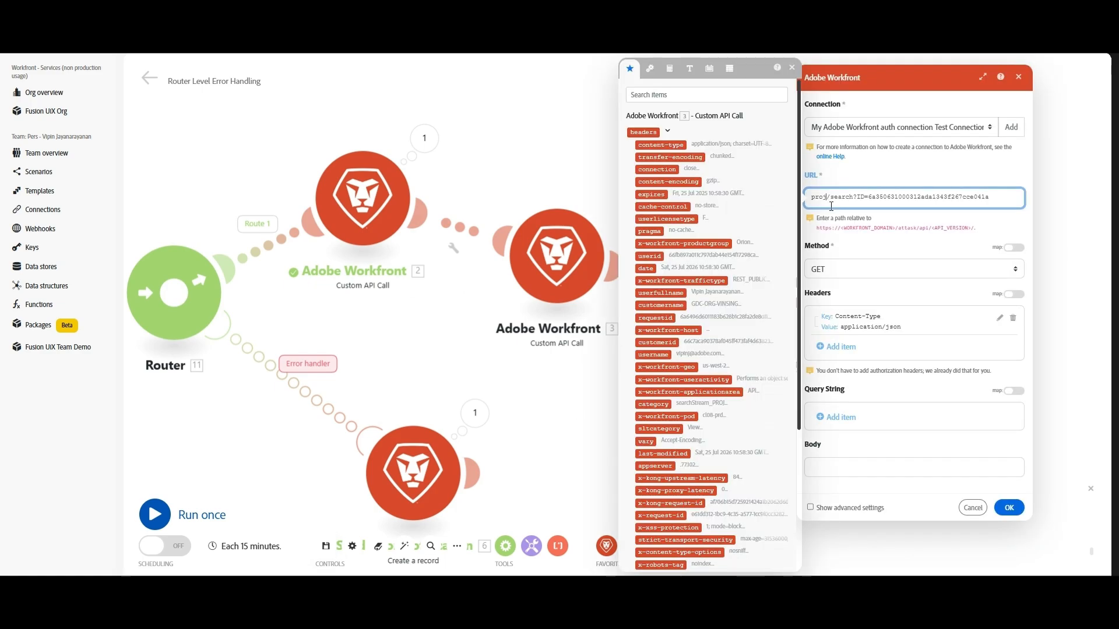
text(Vipin)
click(1012, 511)
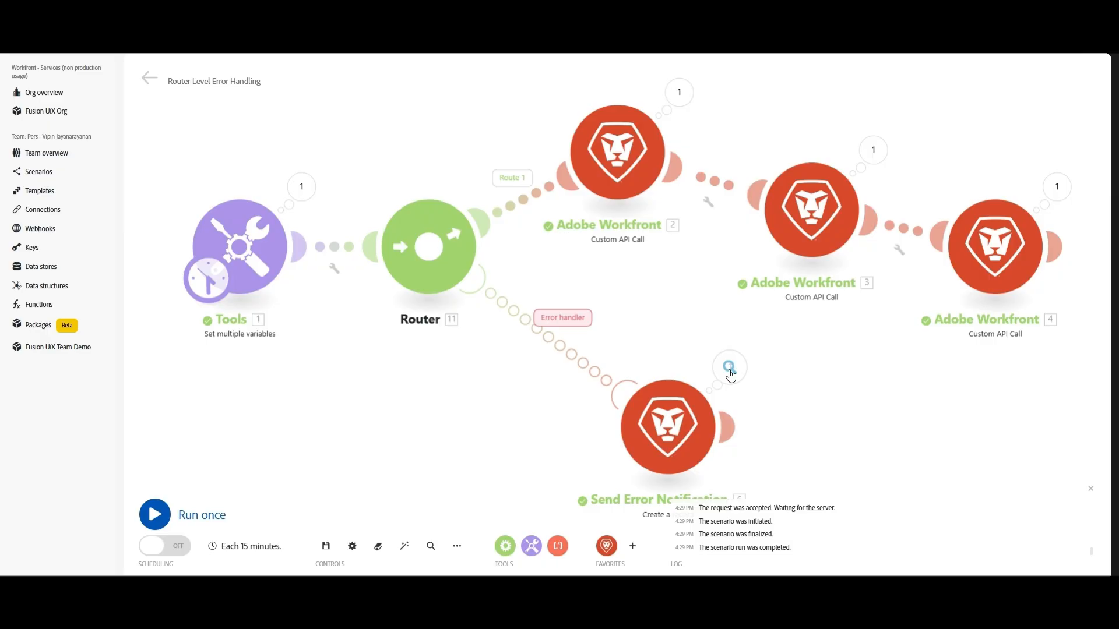
Open Send Error Notification's result and read the note's [422] Unknown object type error message
click(730, 369)
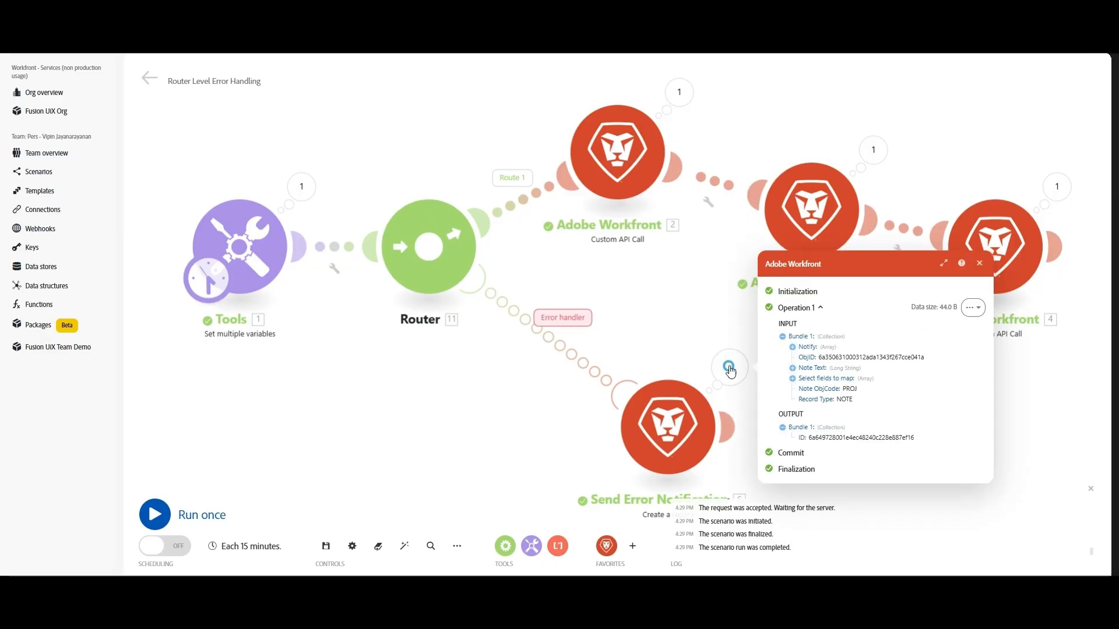
click(792, 368)
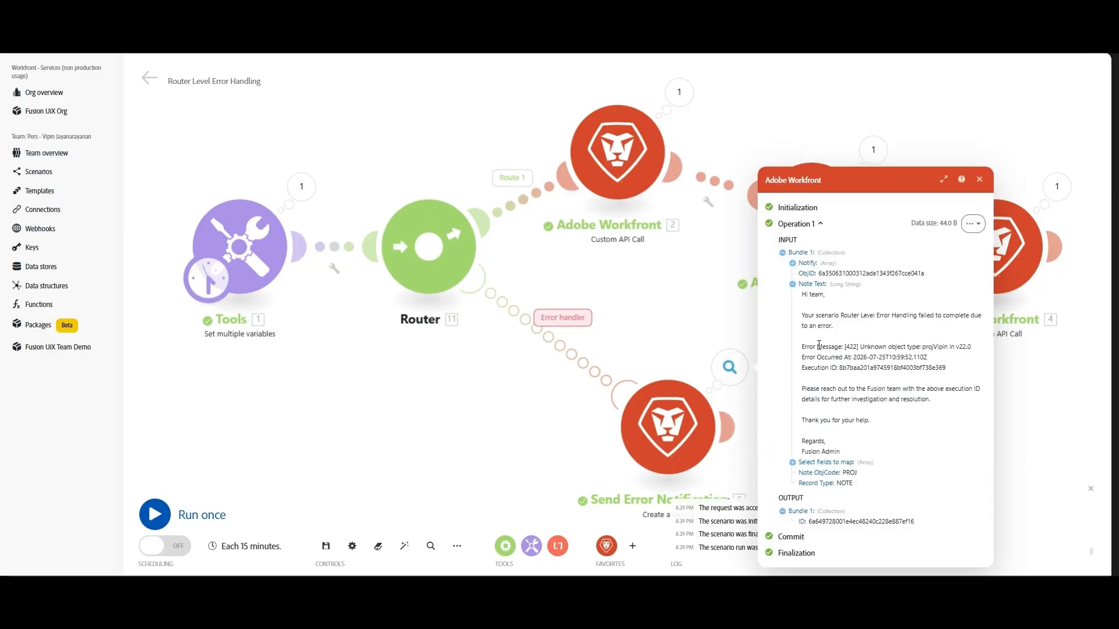
drag(806, 295, 910, 347)
click(896, 380)
drag(844, 348, 977, 354)
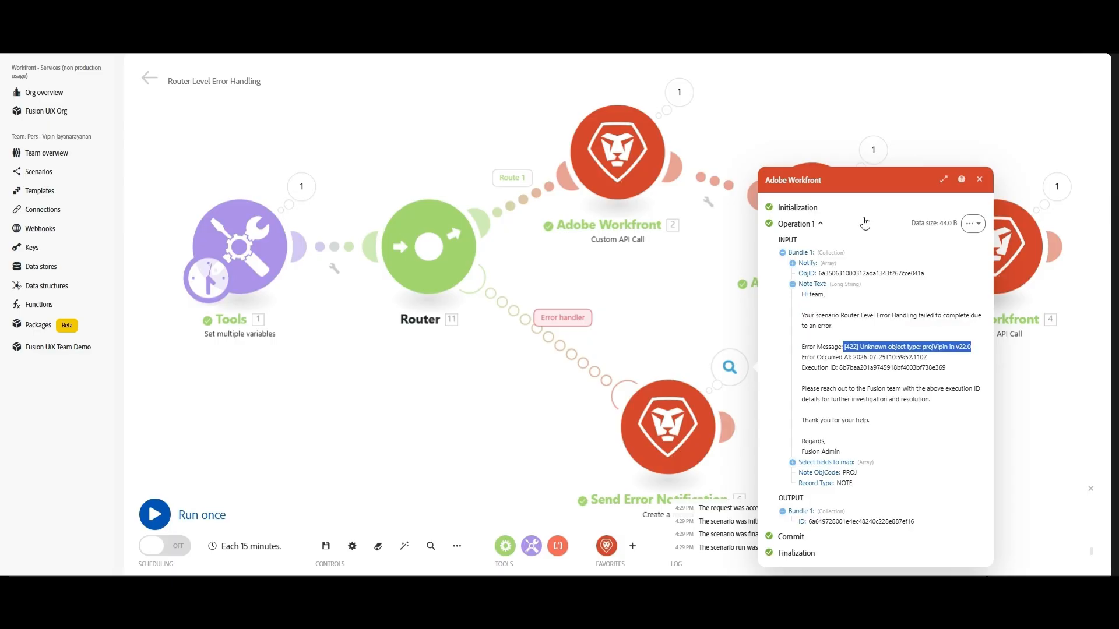